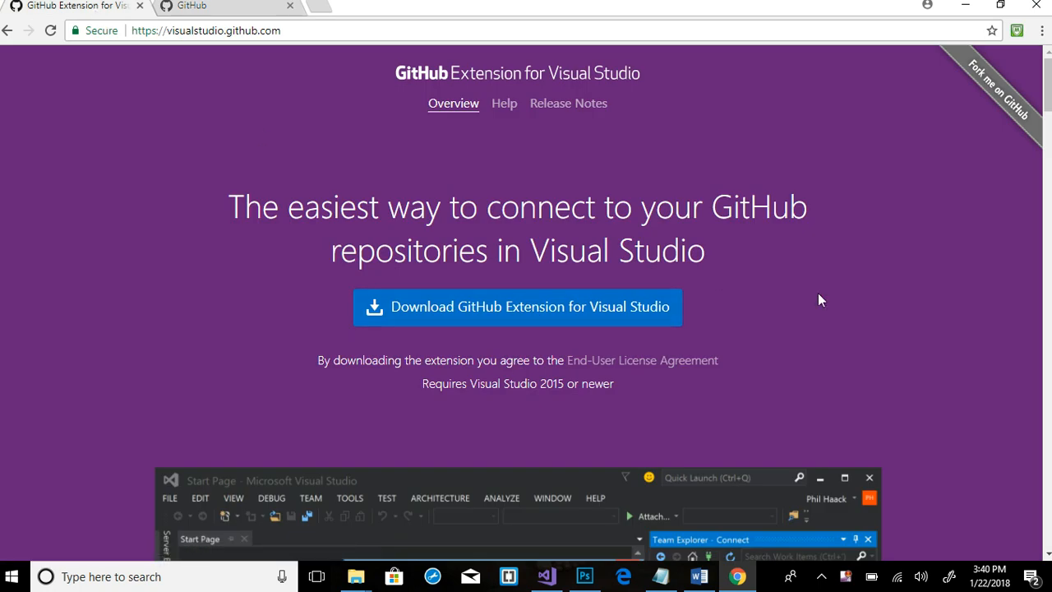
Bring Visual Studio forward and show Team Explorer's source control connection options
{"action": "left_click", "coordinate": [543, 579]}
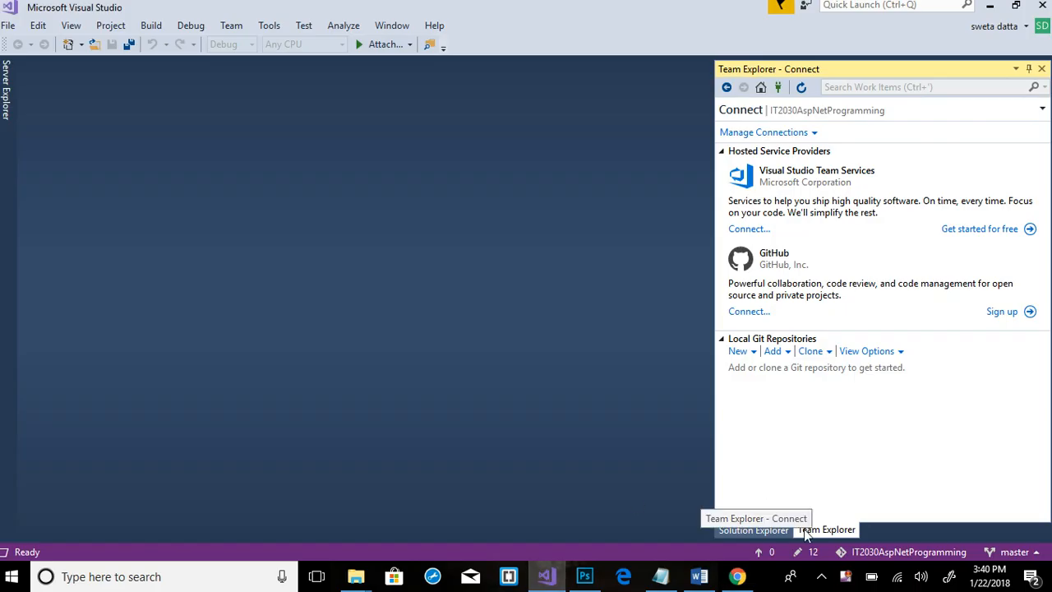
{"action": "left_click", "coordinate": [750, 530]}
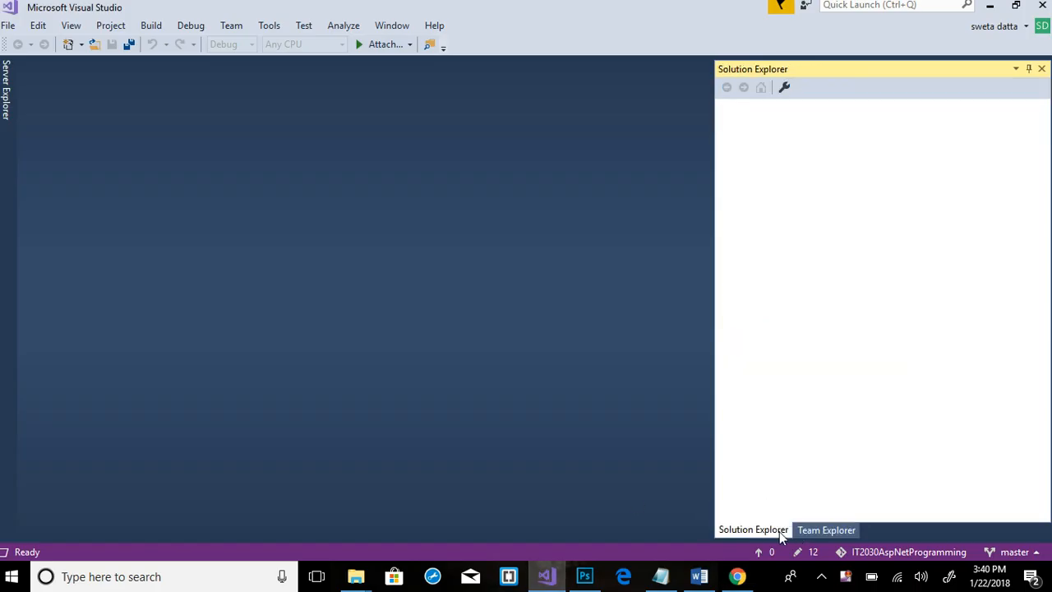
{"action": "left_click", "coordinate": [822, 532]}
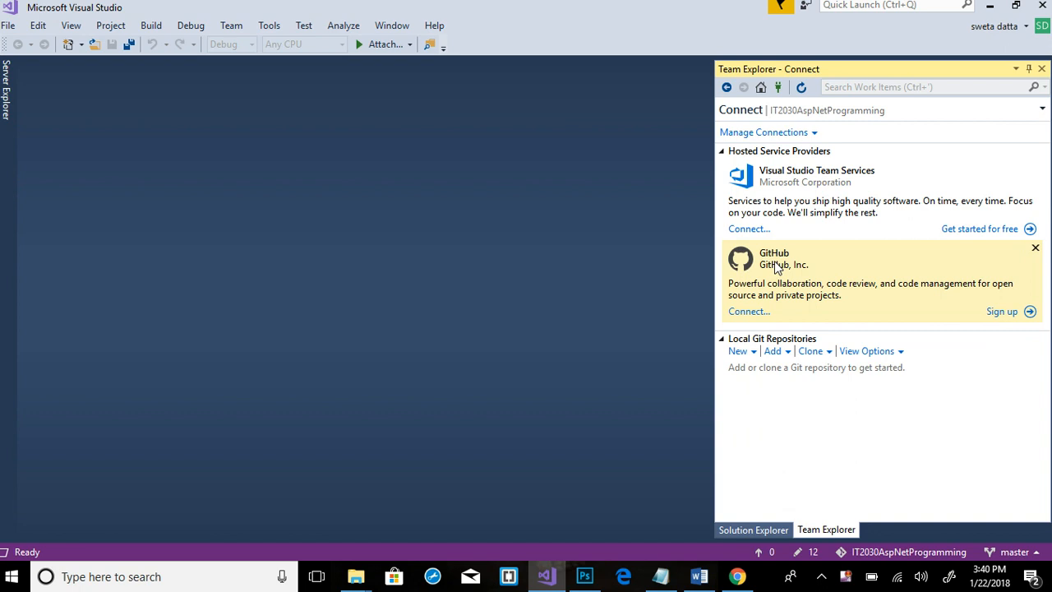
Sign in to GitHub with the account's e-mail address and password
{"action": "left_click", "coordinate": [762, 313]}
{"action": "key", "text": "Tab"}
{"action": "type", "text": "***********"}
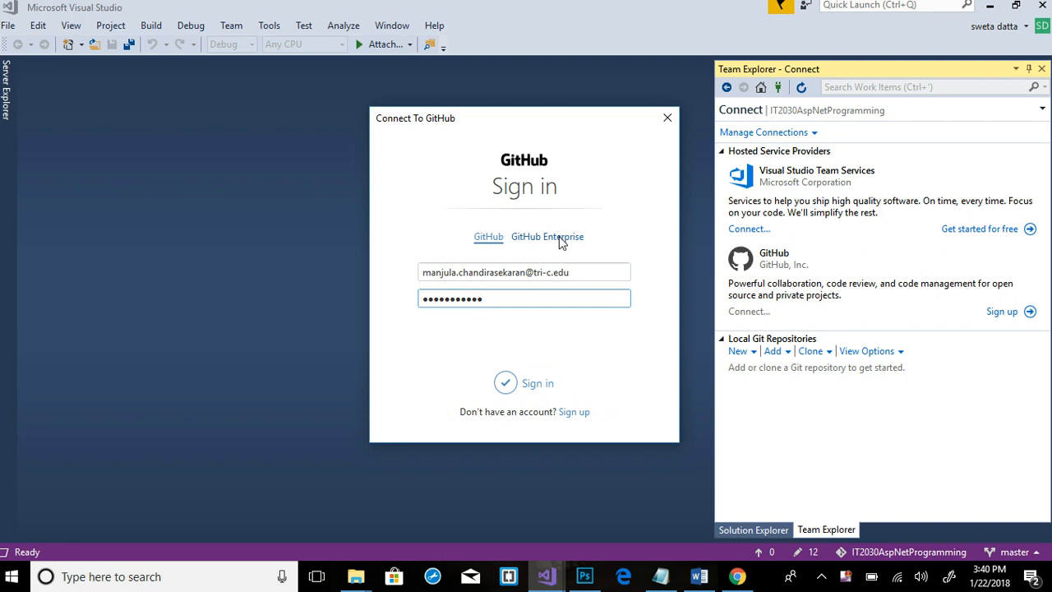
{"action": "left_click", "coordinate": [514, 385]}
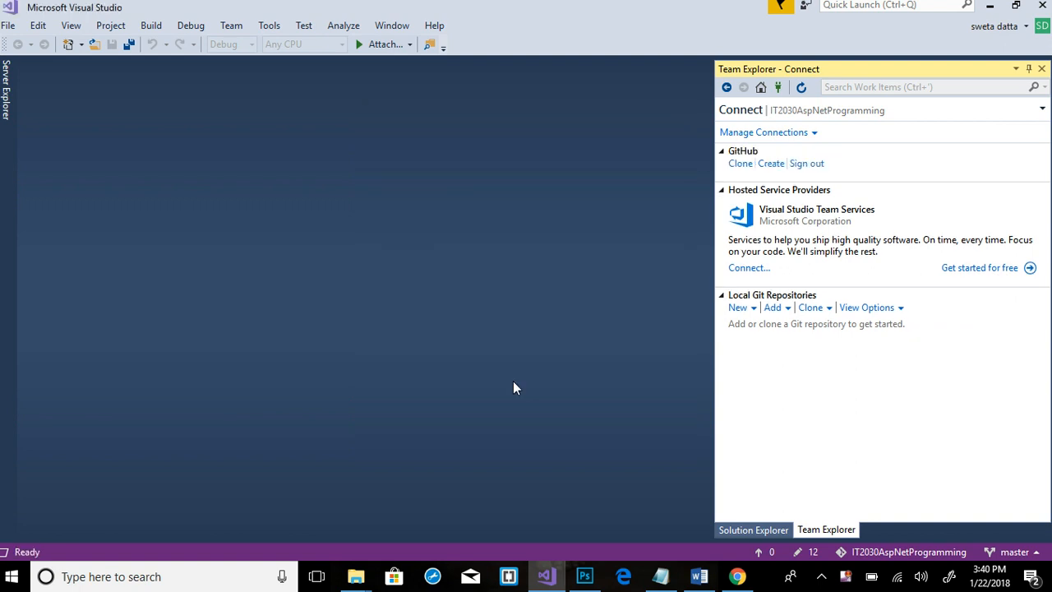
Name the new GitHub repository IT2030AspNetRepository and set its local path to Classes\2018 Spring
{"action": "left_click", "coordinate": [771, 164]}
{"action": "type", "text": "IT2030"}
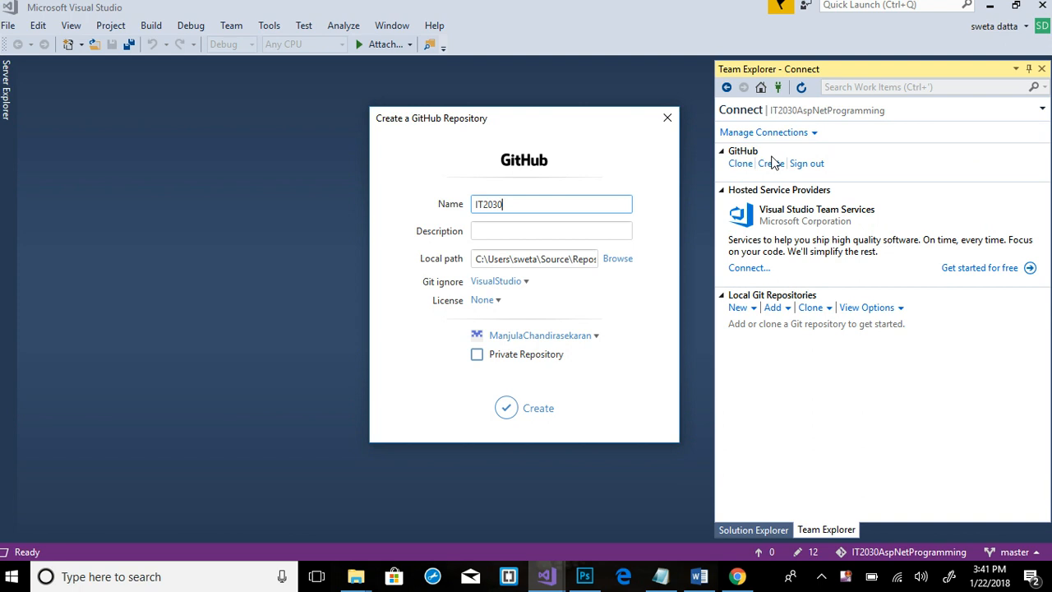
{"action": "type", "text": "AspNetRepository"}
{"action": "left_click", "coordinate": [573, 255]}
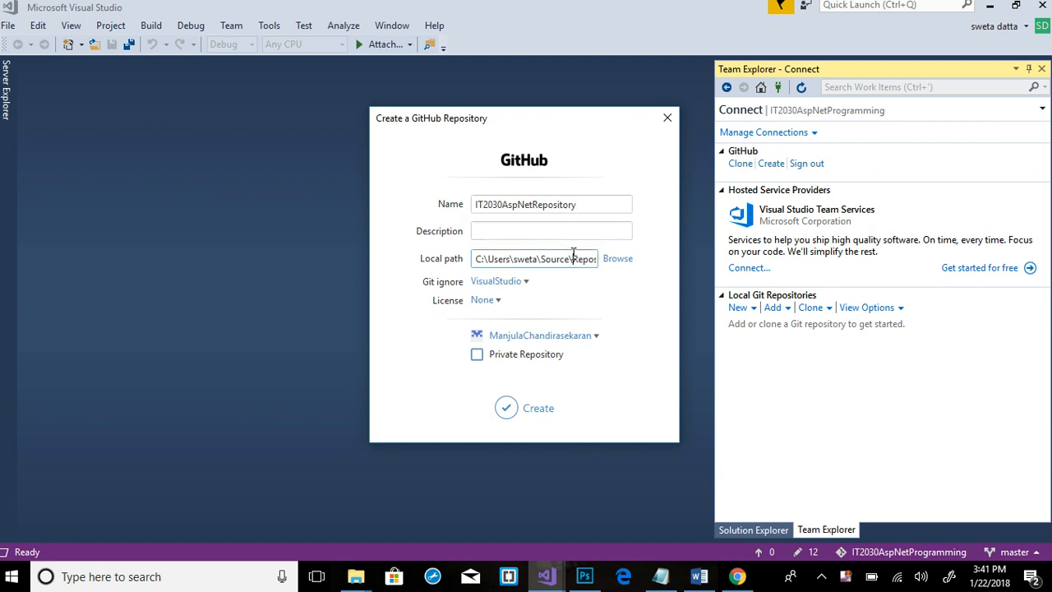
{"action": "left_click", "coordinate": [618, 262]}
{"action": "left_click_drag", "start_coordinate": [627, 280], "coordinate": [627, 301]}
{"action": "double_click", "coordinate": [493, 289]}
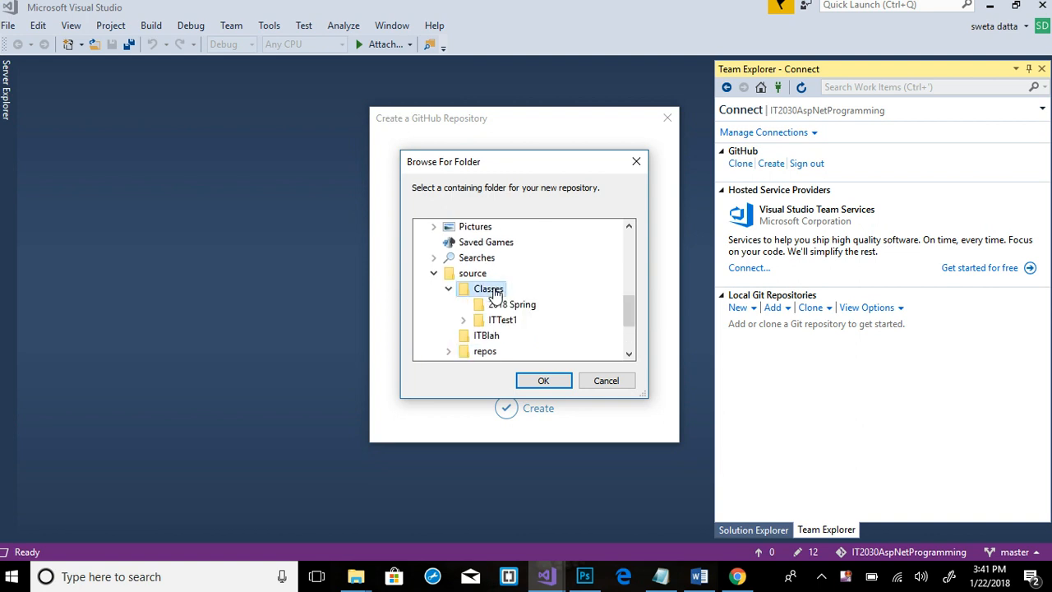
{"action": "left_click", "coordinate": [510, 305]}
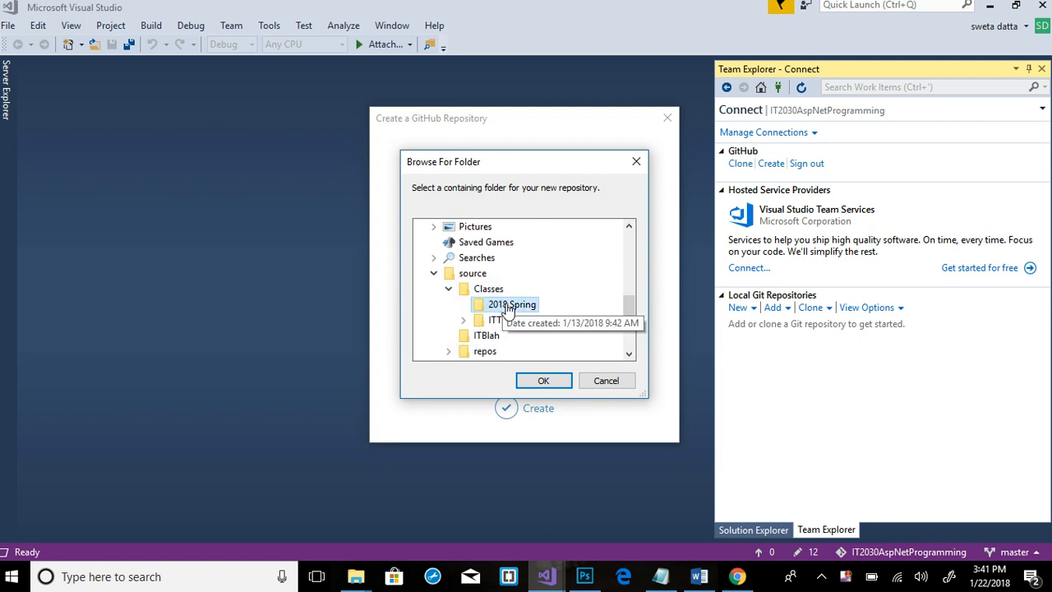
{"action": "left_click", "coordinate": [543, 380]}
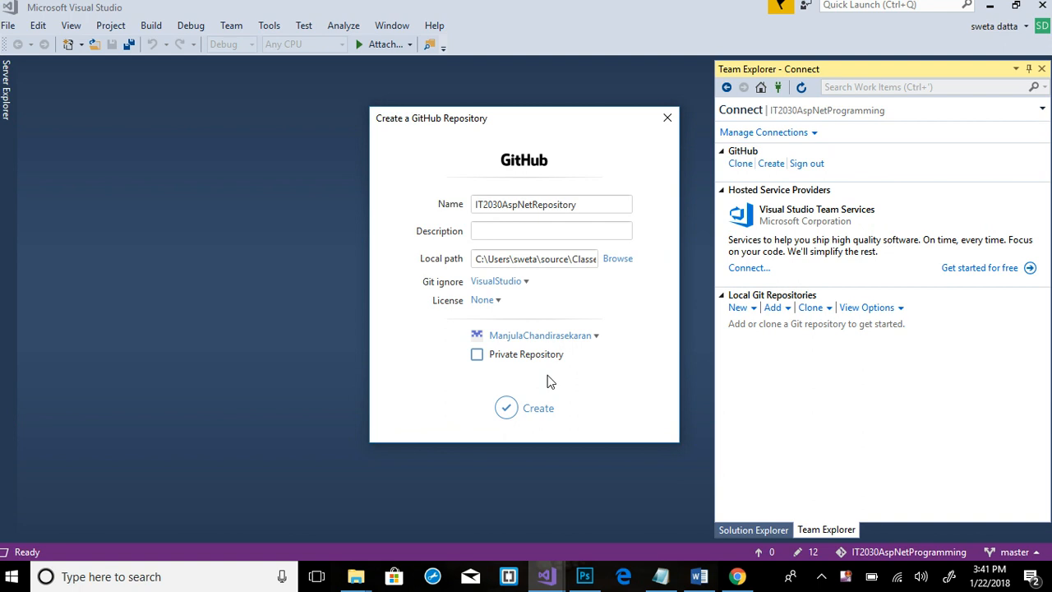
Mark IT2030AspNetRepository as private and create it on GitHub
{"action": "left_click", "coordinate": [479, 355]}
{"action": "left_click", "coordinate": [508, 411]}
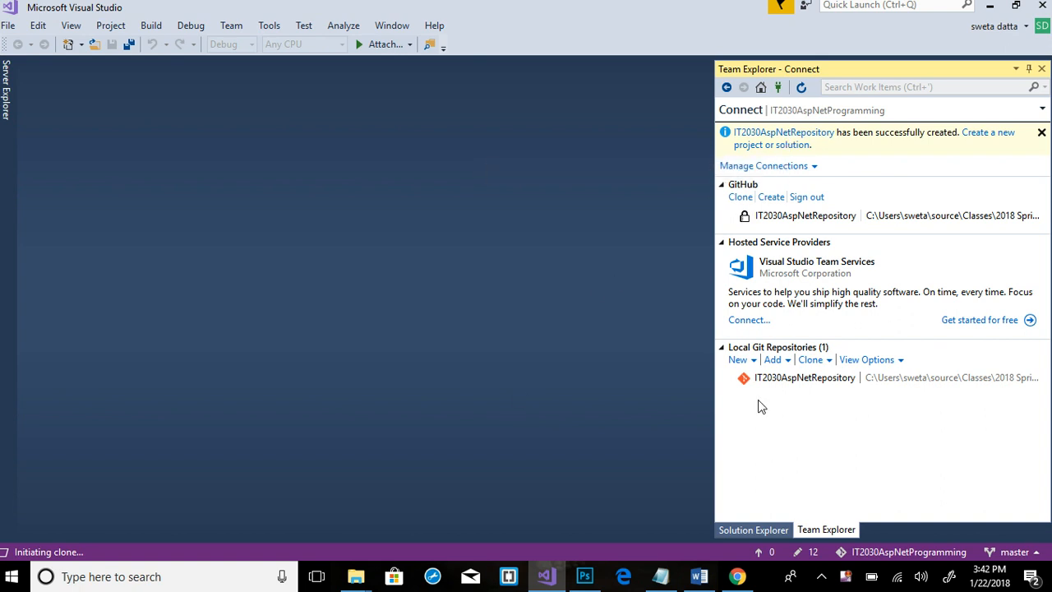
Reload GitHub in Chrome, open IT2030AspNetRepository to verify it, then return to Visual Studio
{"action": "left_click", "coordinate": [738, 576]}
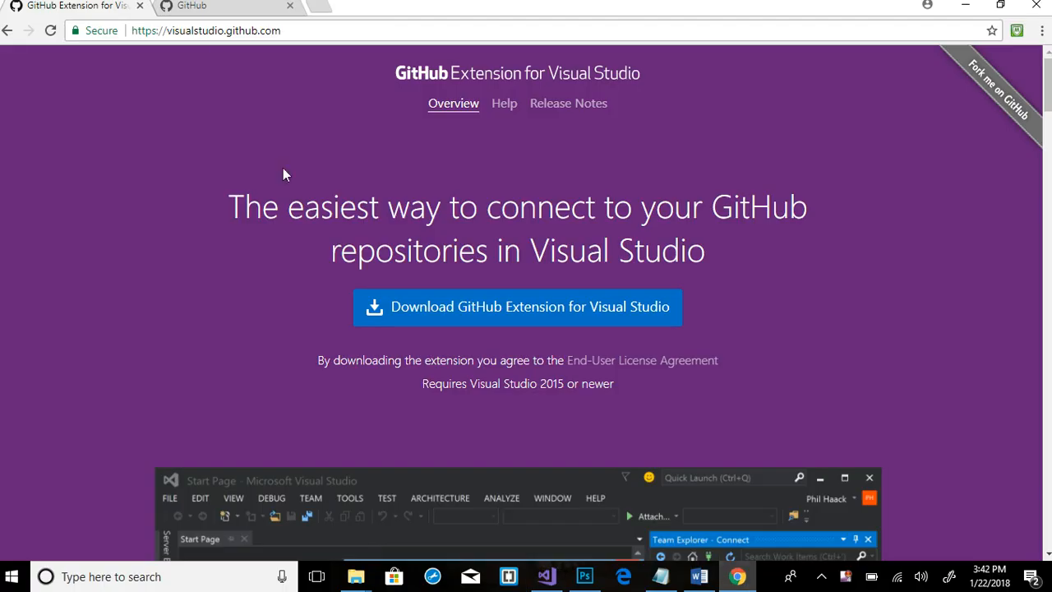
{"action": "left_click", "coordinate": [210, 6]}
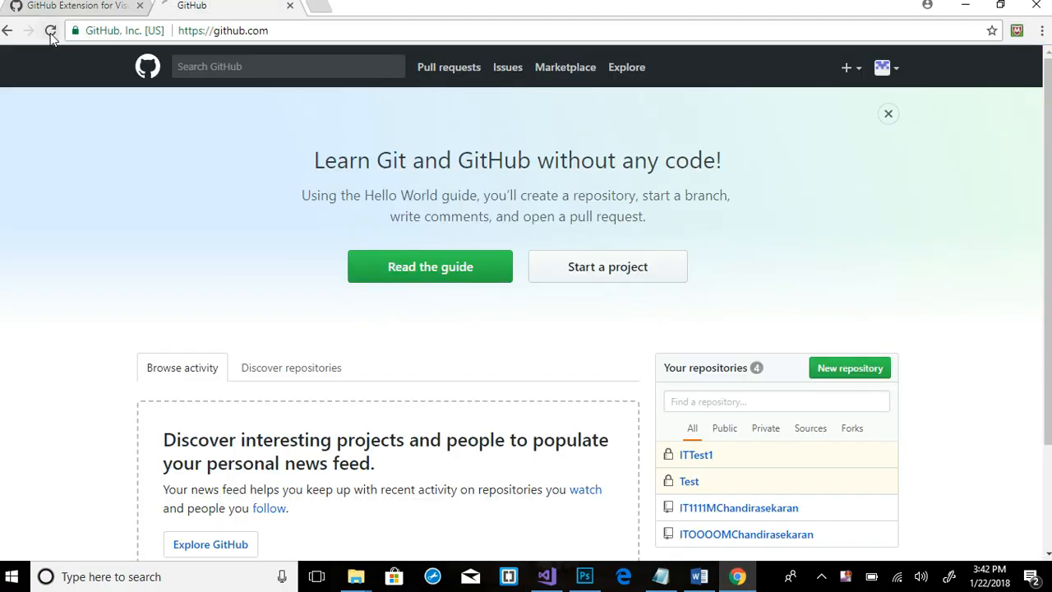
{"action": "left_click", "coordinate": [50, 33]}
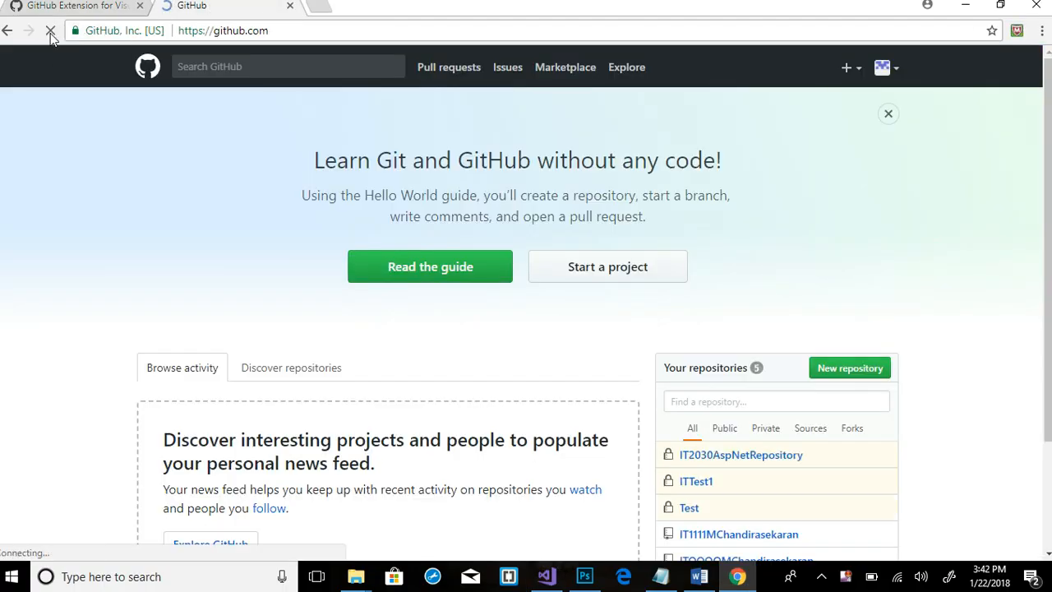
{"action": "left_click", "coordinate": [773, 457]}
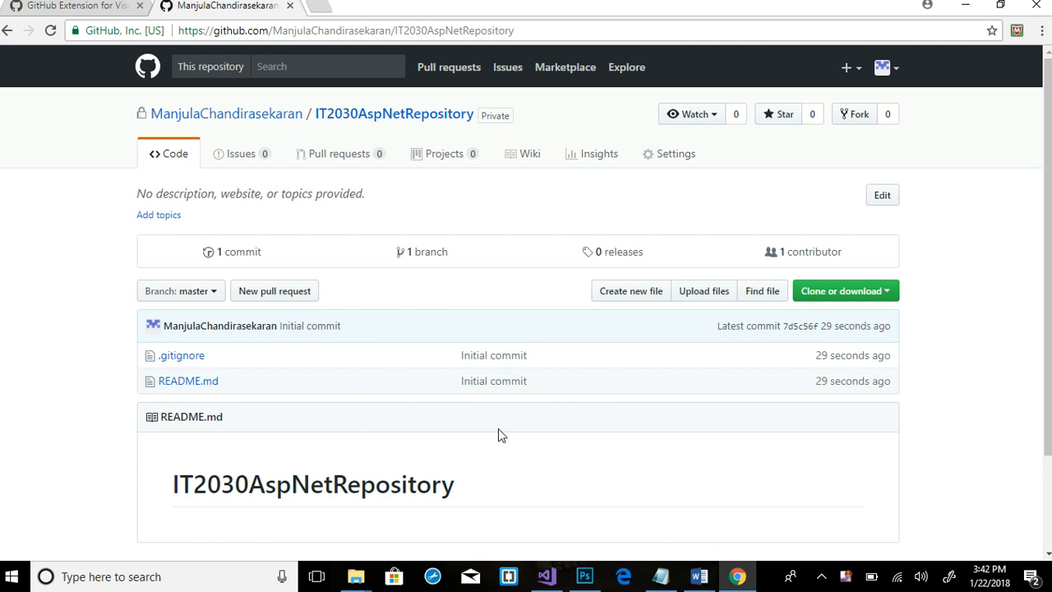
{"action": "key", "text": "alt+Tab"}
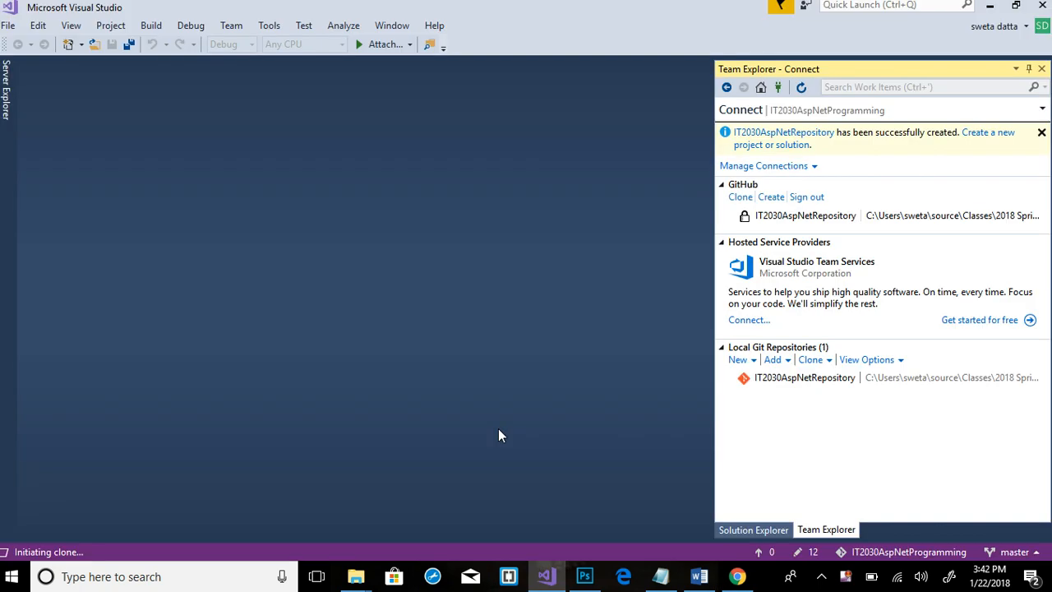
Open the local IT2030AspNetRepository repository to add a project to it
{"action": "left_click", "coordinate": [842, 383]}
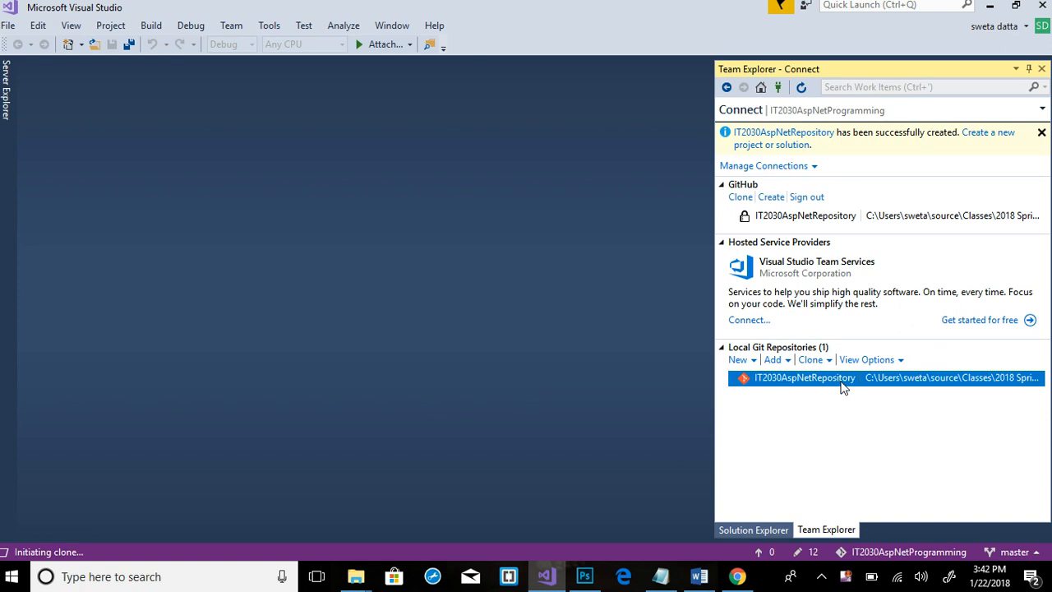
{"action": "double_click", "coordinate": [805, 383]}
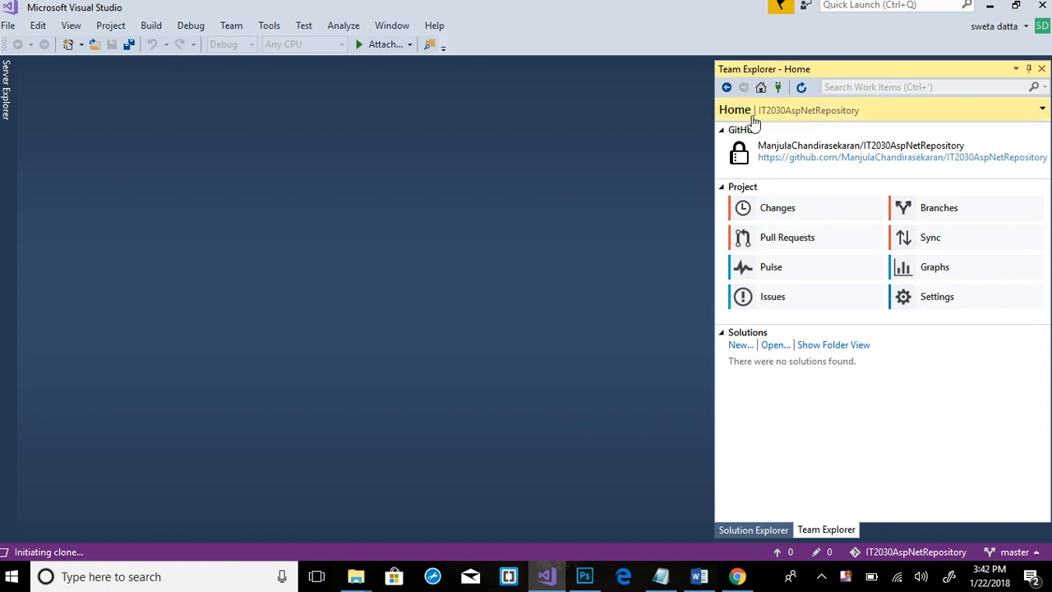
{"action": "left_click", "coordinate": [742, 346]}
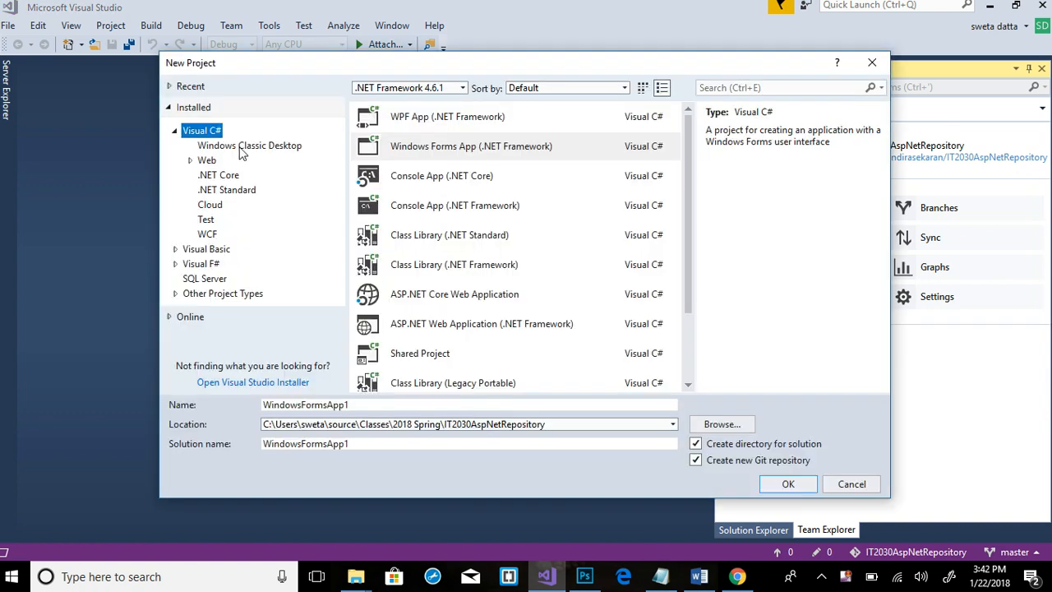
Create a Visual C# Windows Forms App named SampleGitHubApplication without a separate Git repository
{"action": "left_click", "coordinate": [494, 153]}
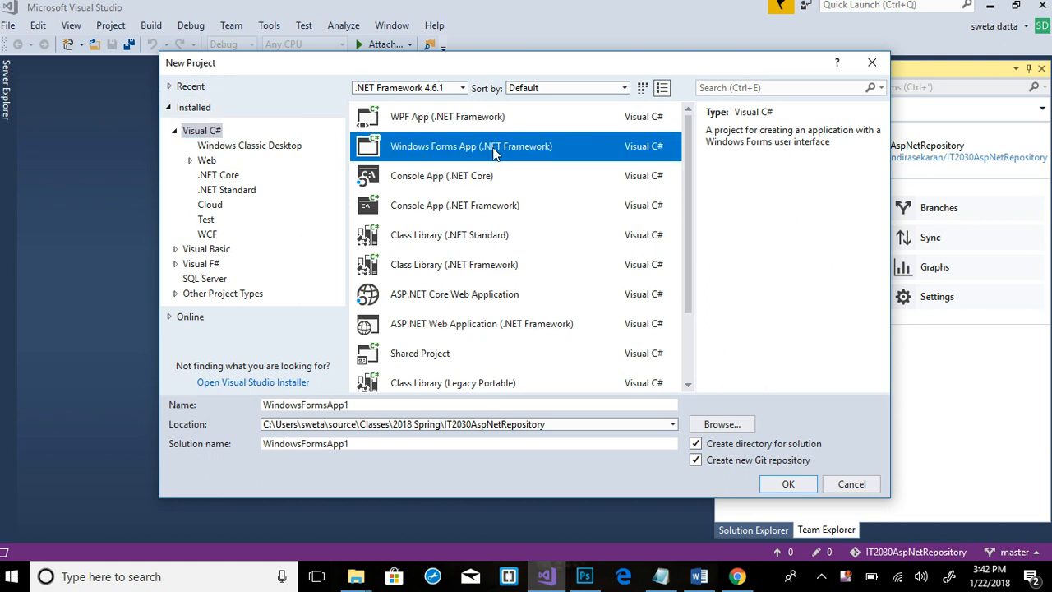
{"action": "left_click", "coordinate": [208, 254]}
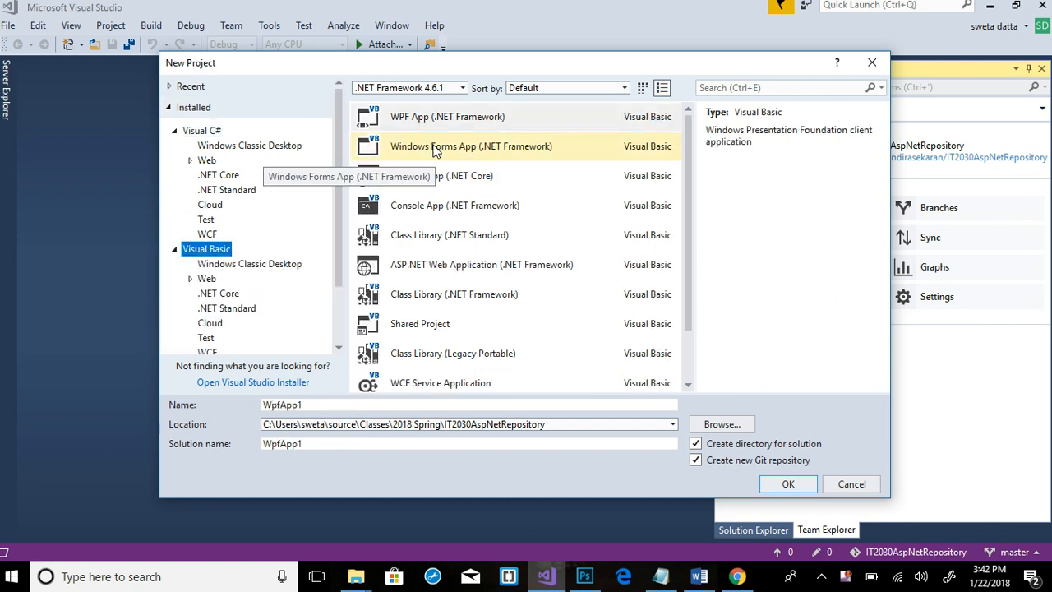
{"action": "left_click", "coordinate": [210, 135]}
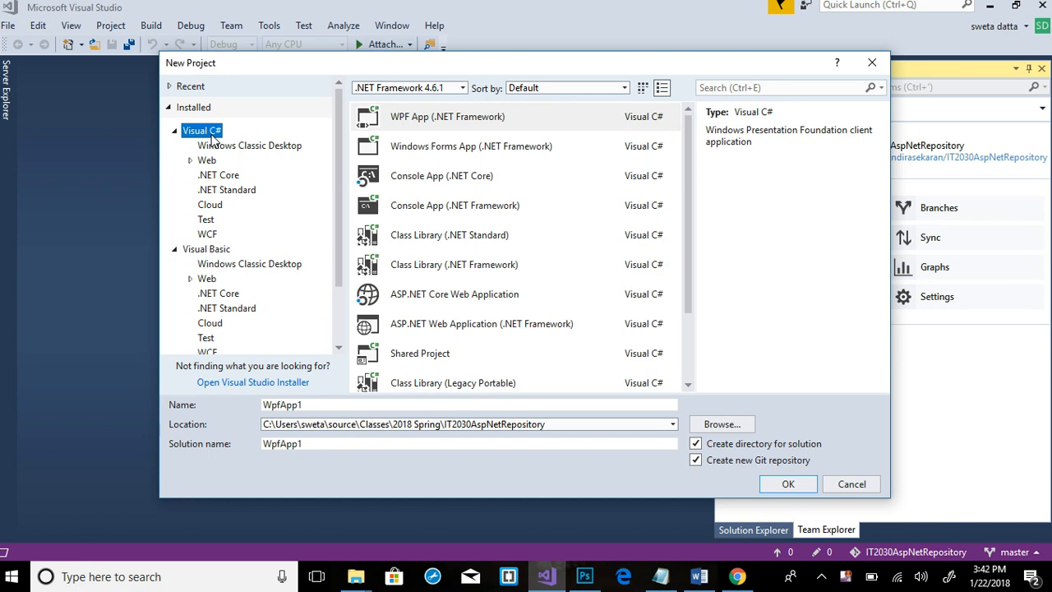
{"action": "left_click", "coordinate": [442, 161]}
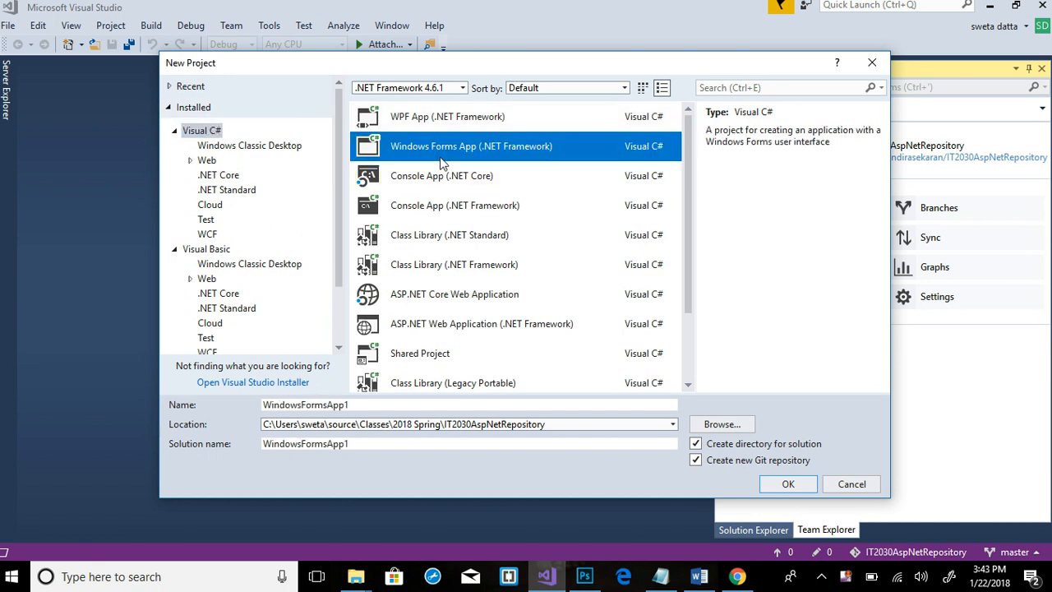
{"action": "double_click", "coordinate": [358, 404]}
{"action": "type", "text": "Sam"}
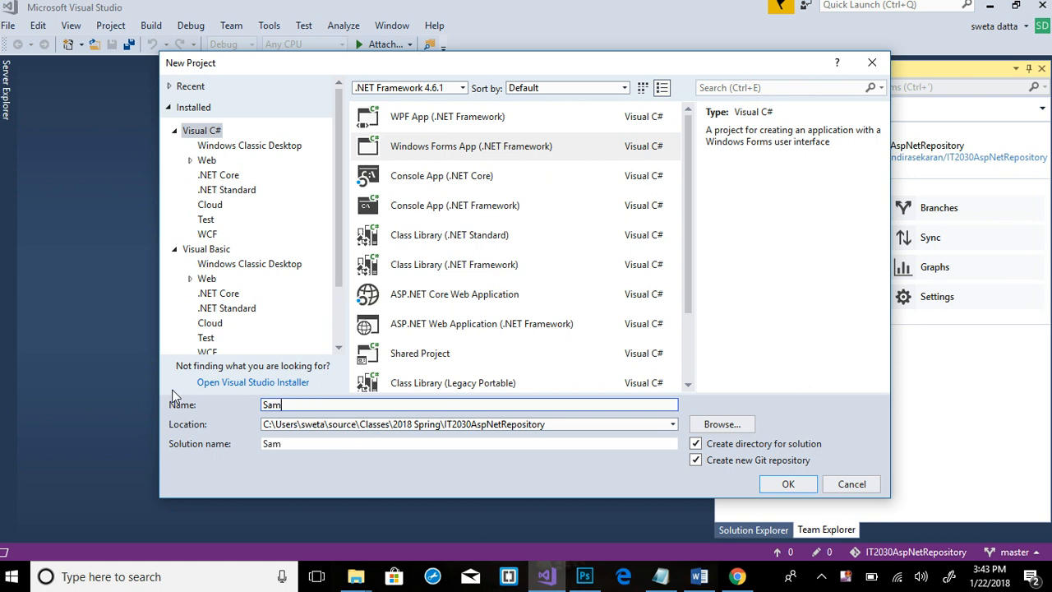
{"action": "type", "text": "pleGitHubApplication"}
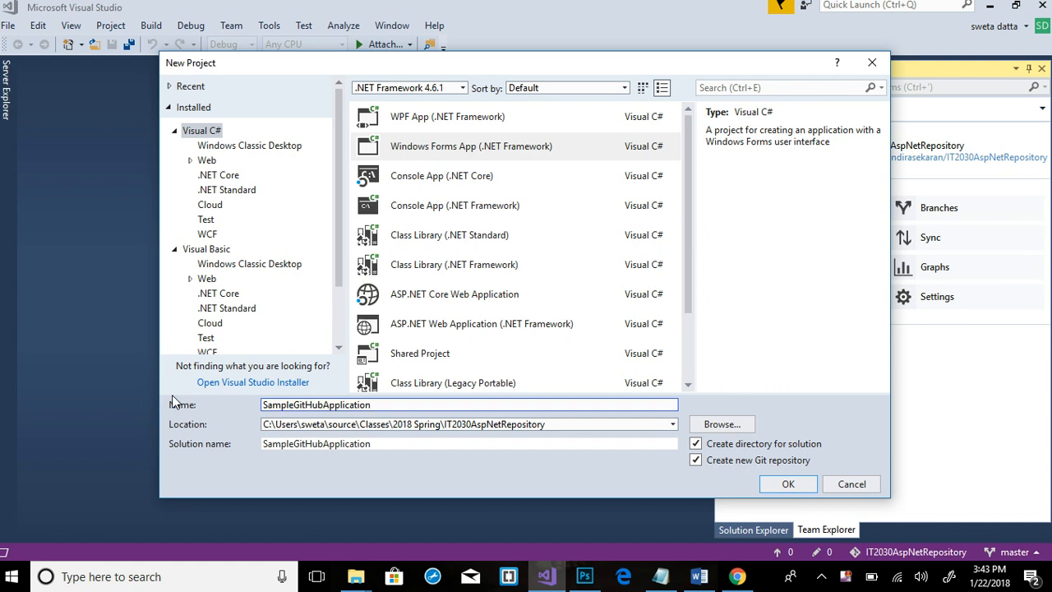
{"action": "left_click", "coordinate": [695, 460]}
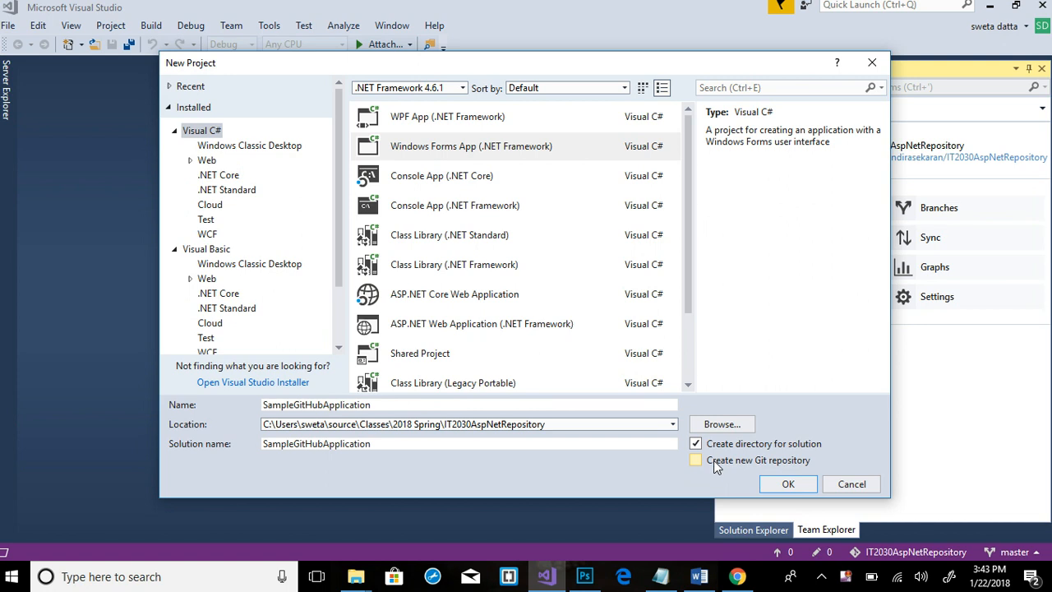
{"action": "left_click", "coordinate": [789, 485]}
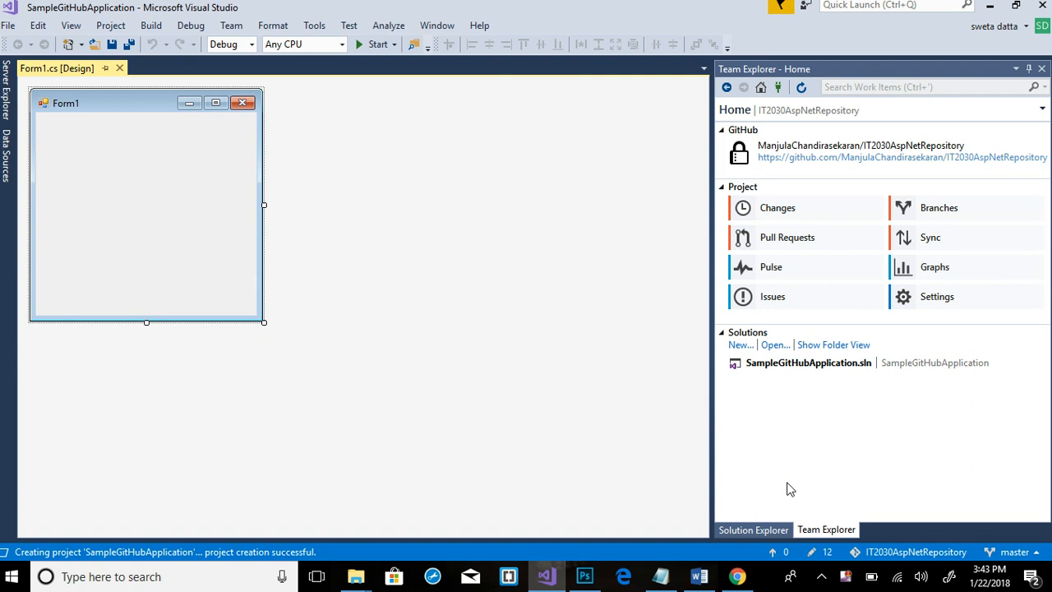
Commit all new project files as 'Initial files' and push them to origin/master
{"action": "left_click", "coordinate": [764, 533]}
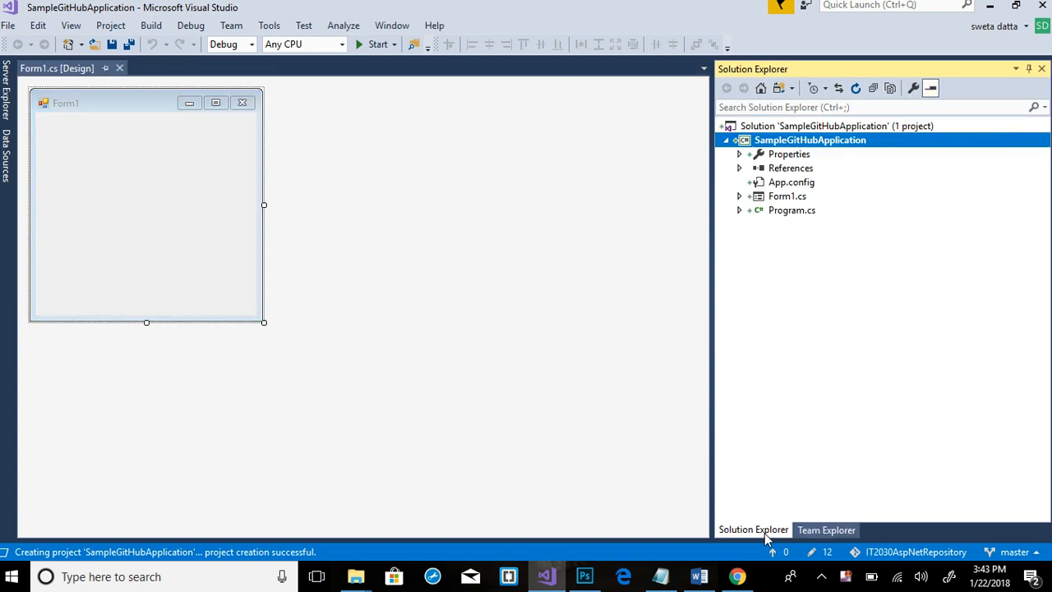
{"action": "left_click", "coordinate": [812, 529]}
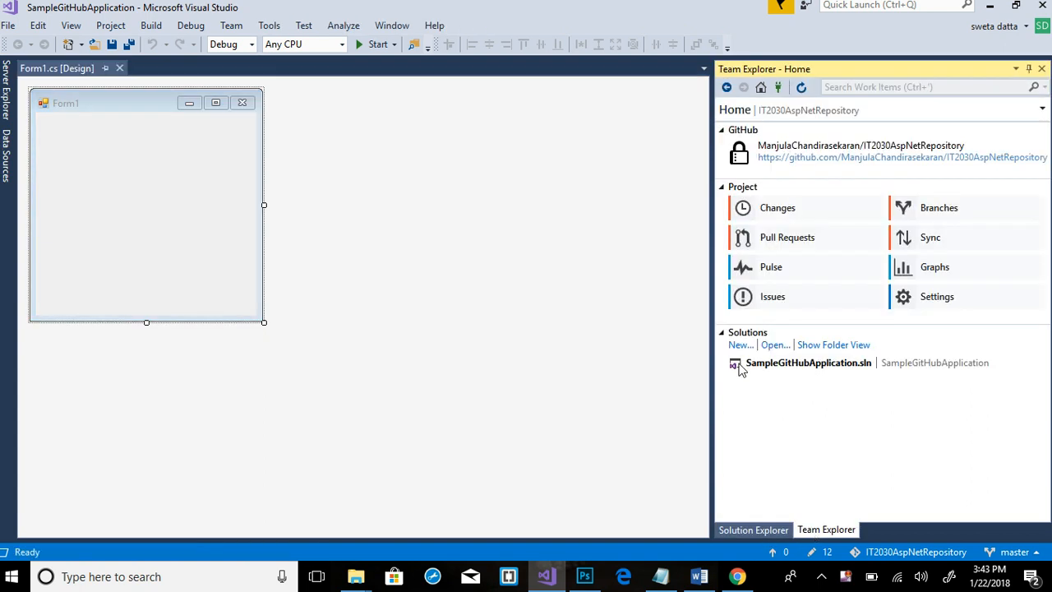
{"action": "left_click", "coordinate": [759, 211]}
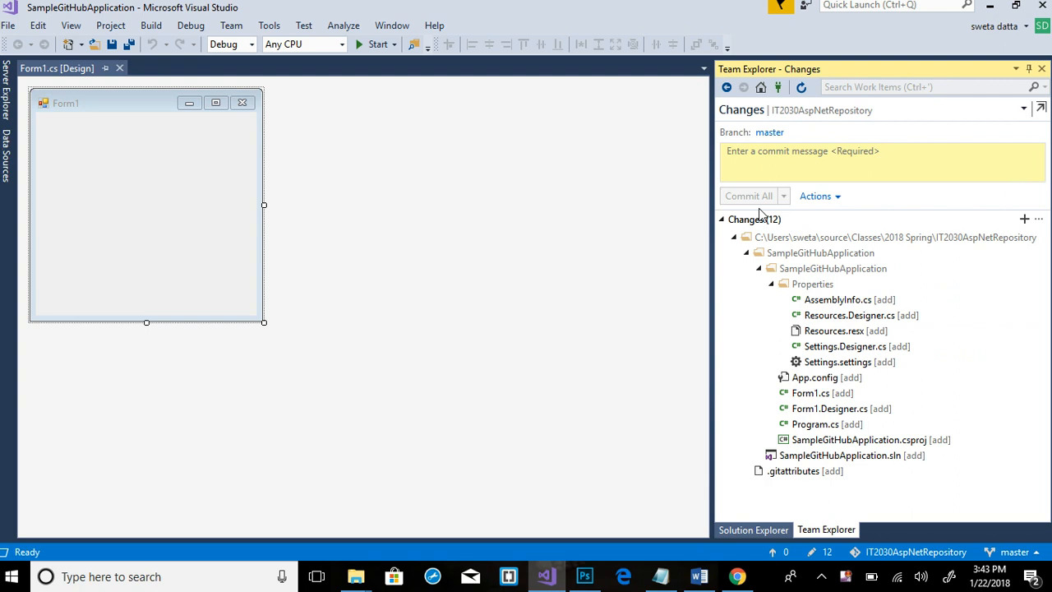
{"action": "left_click", "coordinate": [840, 168]}
{"action": "type", "text": "In"}
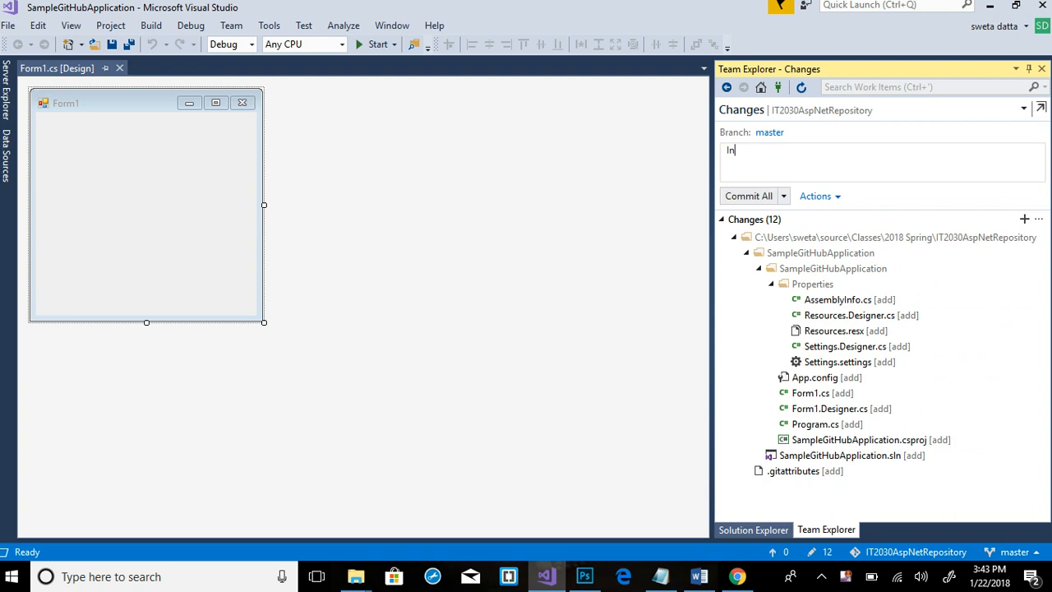
{"action": "type", "text": "itial files"}
{"action": "left_click", "coordinate": [785, 196]}
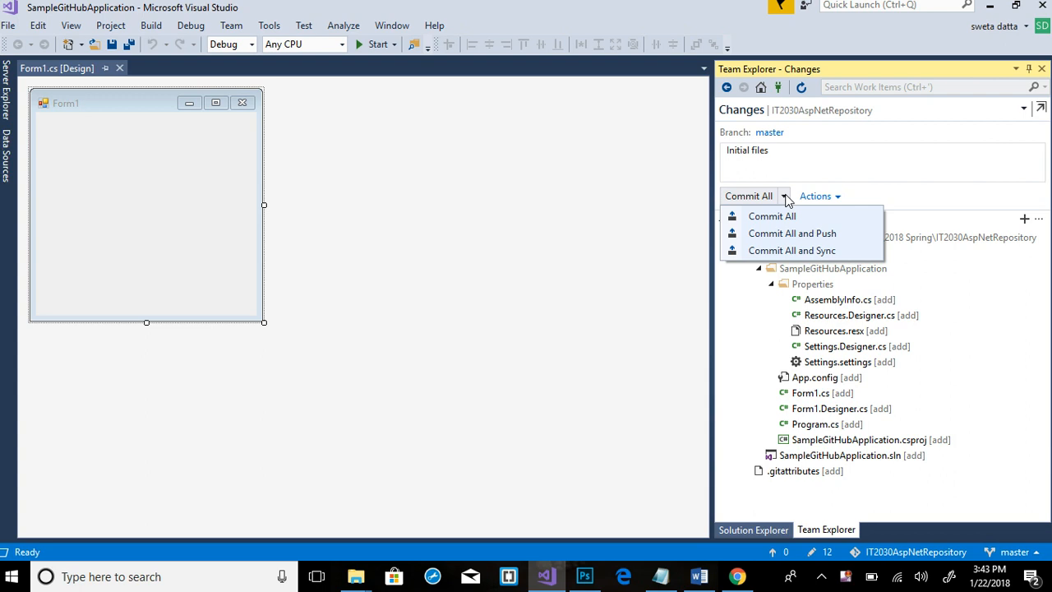
{"action": "left_click", "coordinate": [802, 236]}
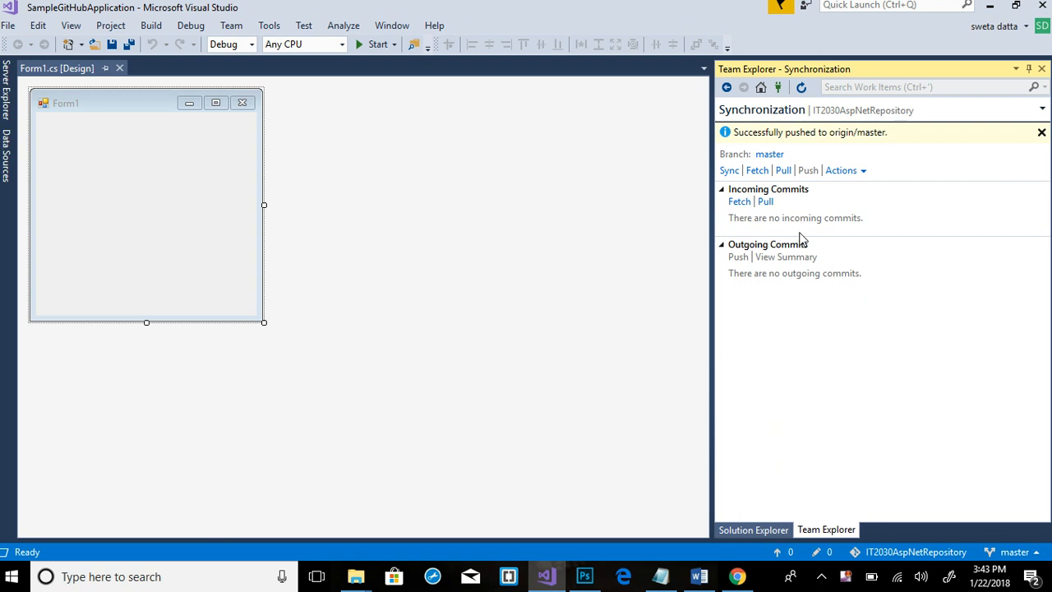
Reload the GitHub repository page to see 2 commits, then return to the Form1 designer
{"action": "left_click", "coordinate": [737, 576]}
{"action": "left_click", "coordinate": [49, 30]}
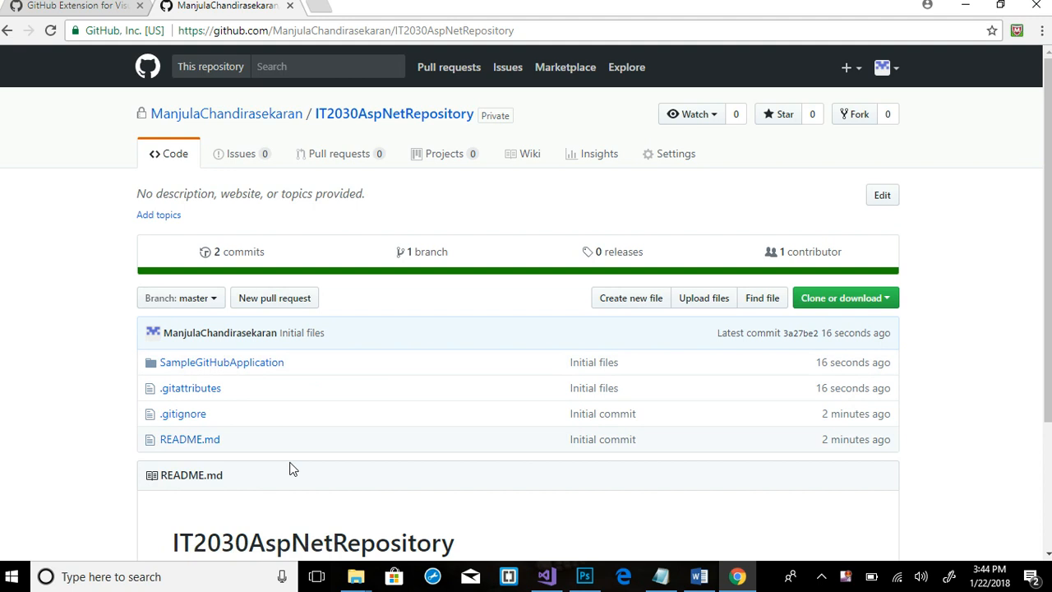
{"action": "key", "text": "alt+Tab"}
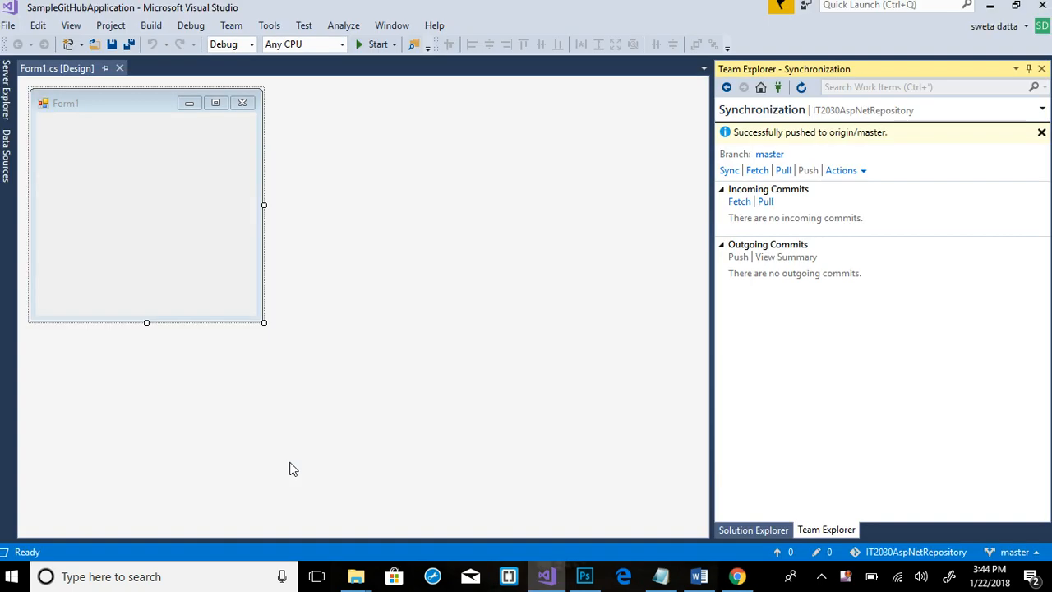
{"action": "left_click", "coordinate": [125, 169]}
Add Windows Form Form2.cs to SampleGitHubApplication and save all files
{"action": "left_click", "coordinate": [745, 530]}
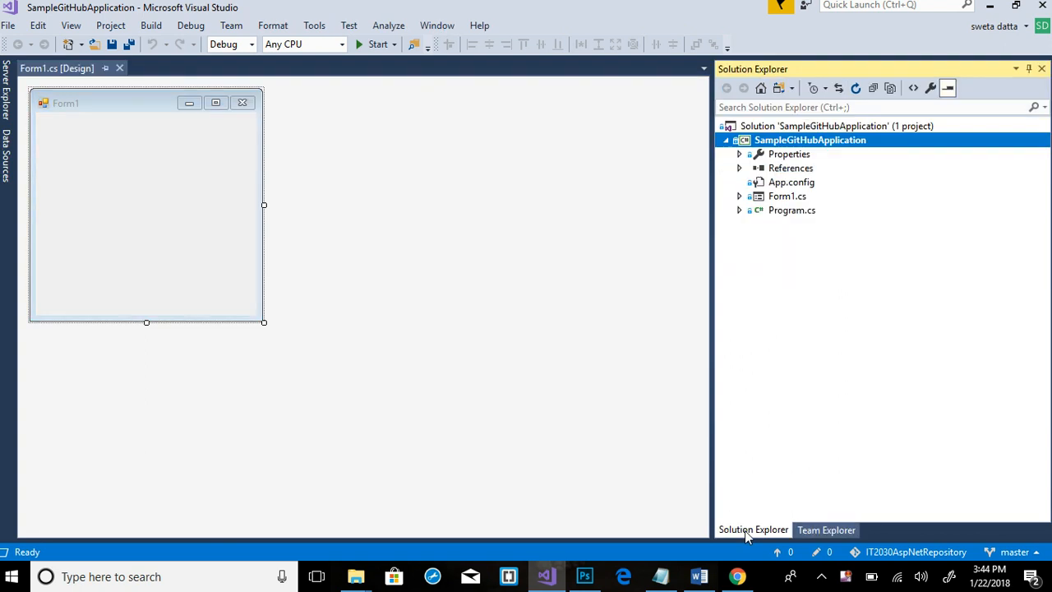
{"action": "right_click", "coordinate": [761, 145]}
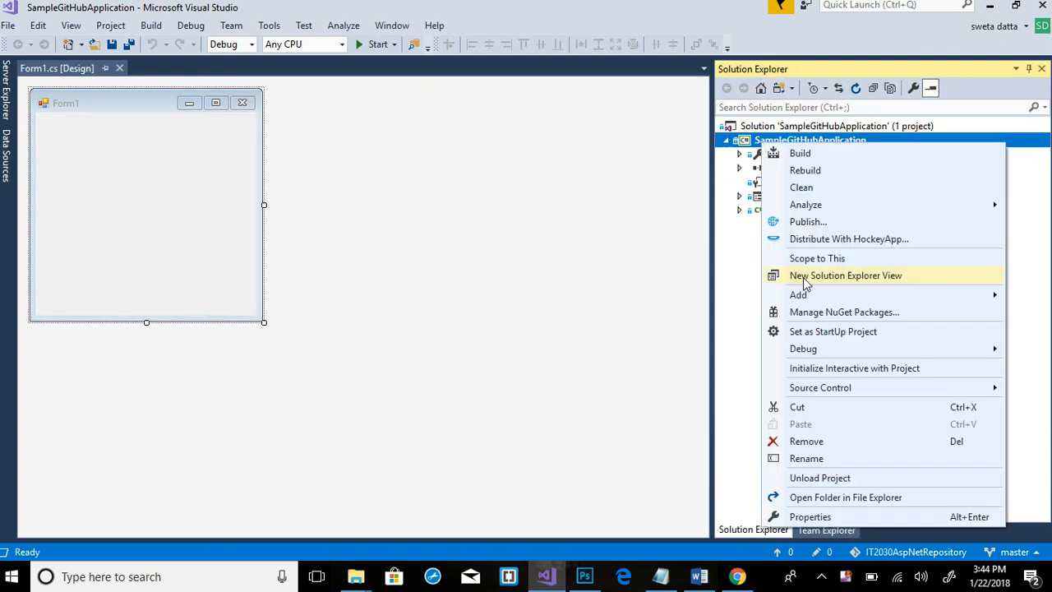
{"action": "mouse_move", "coordinate": [812, 296]}
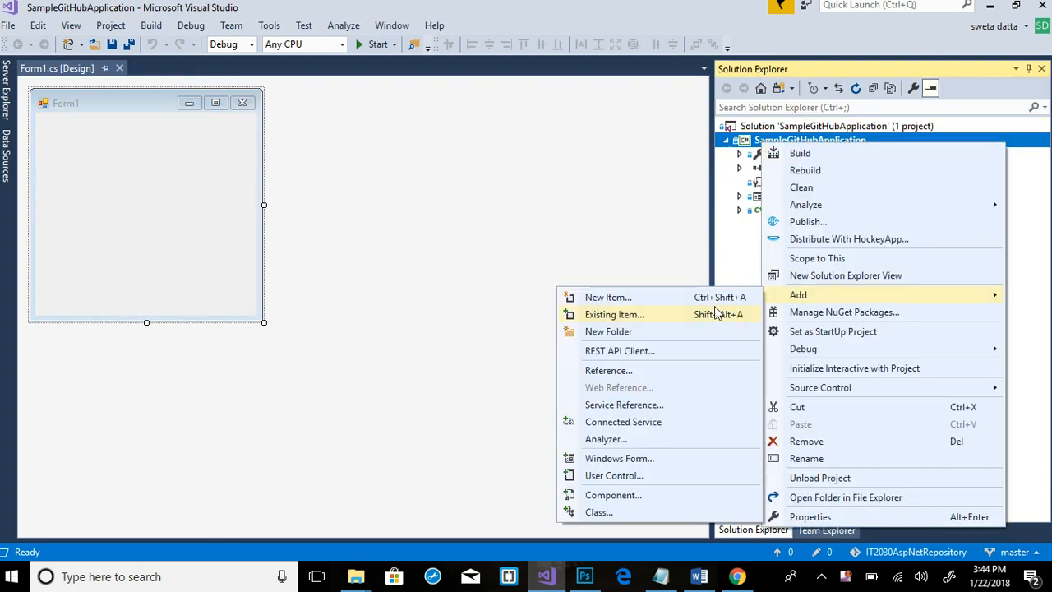
{"action": "left_click", "coordinate": [632, 459]}
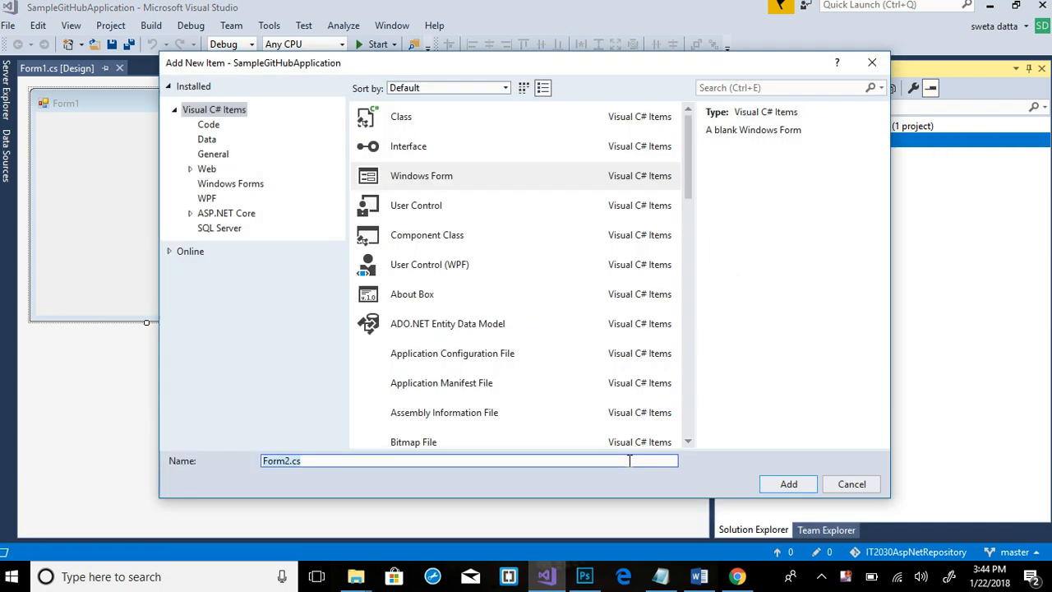
{"action": "left_click", "coordinate": [781, 486]}
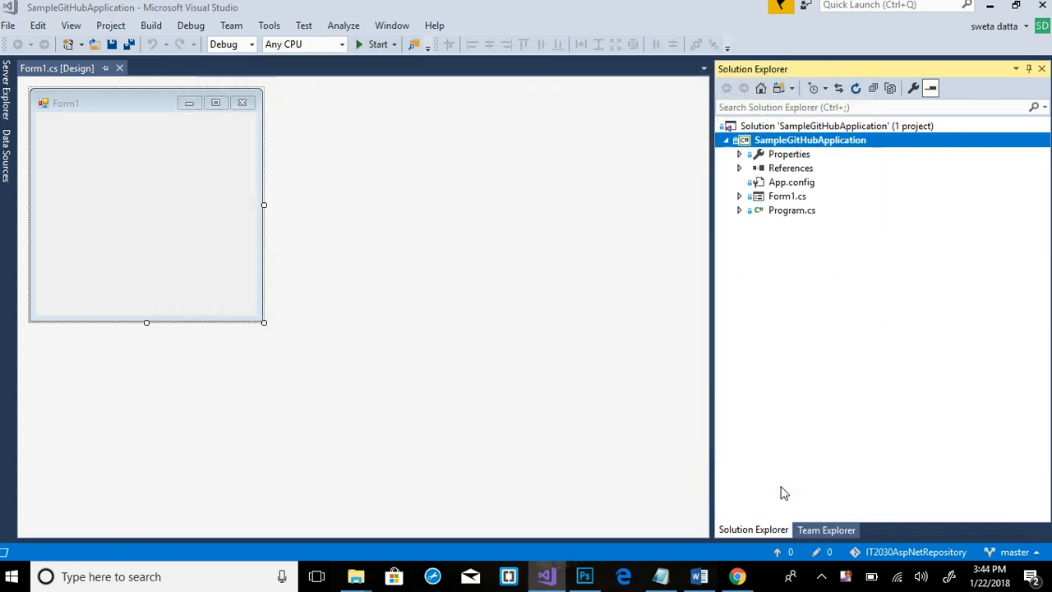
{"action": "left_click", "coordinate": [11, 27]}
{"action": "left_click", "coordinate": [38, 188]}
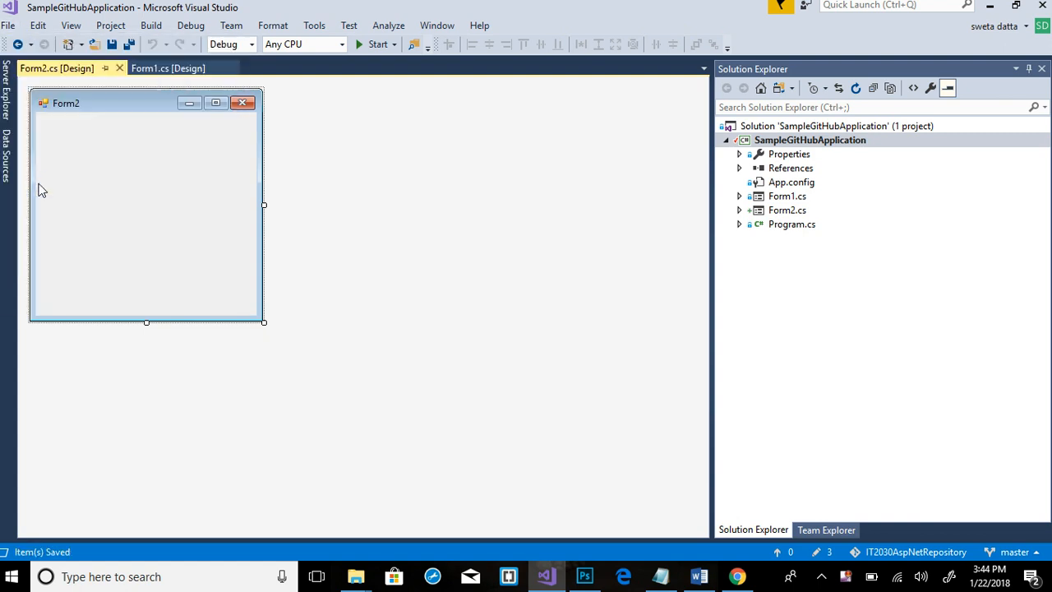
{"action": "left_click", "coordinate": [816, 533]}
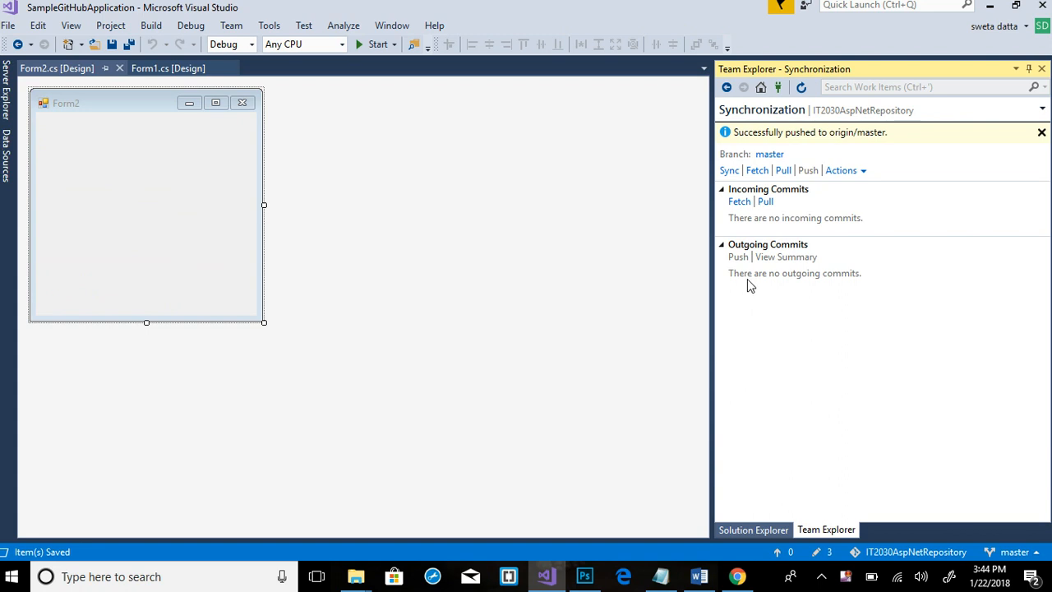
Commit the three Form2 changes as 'Added Form2' and push them to origin/master
{"action": "left_click", "coordinate": [780, 90]}
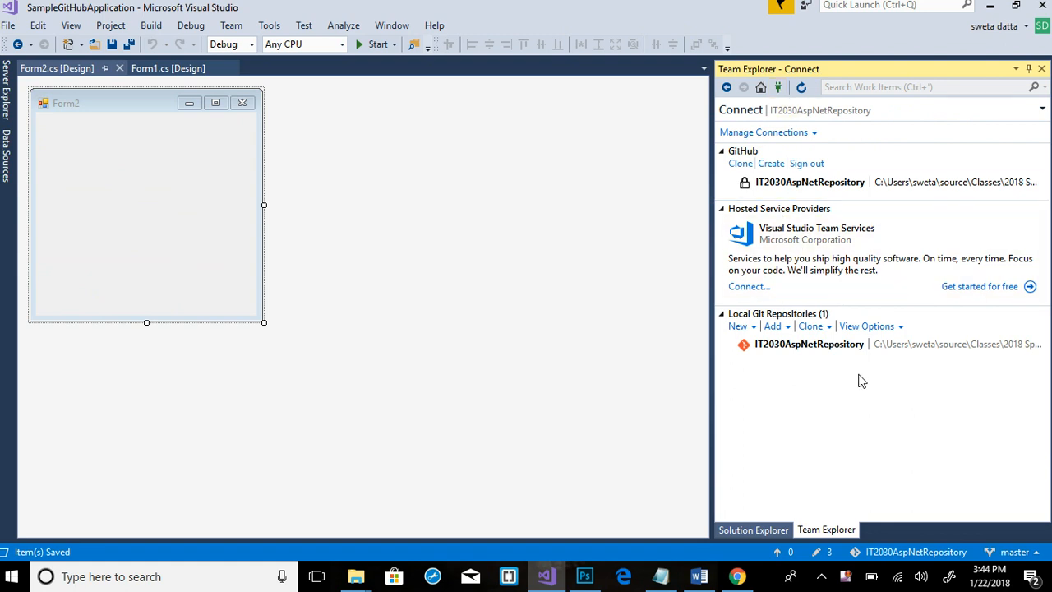
{"action": "double_click", "coordinate": [851, 345]}
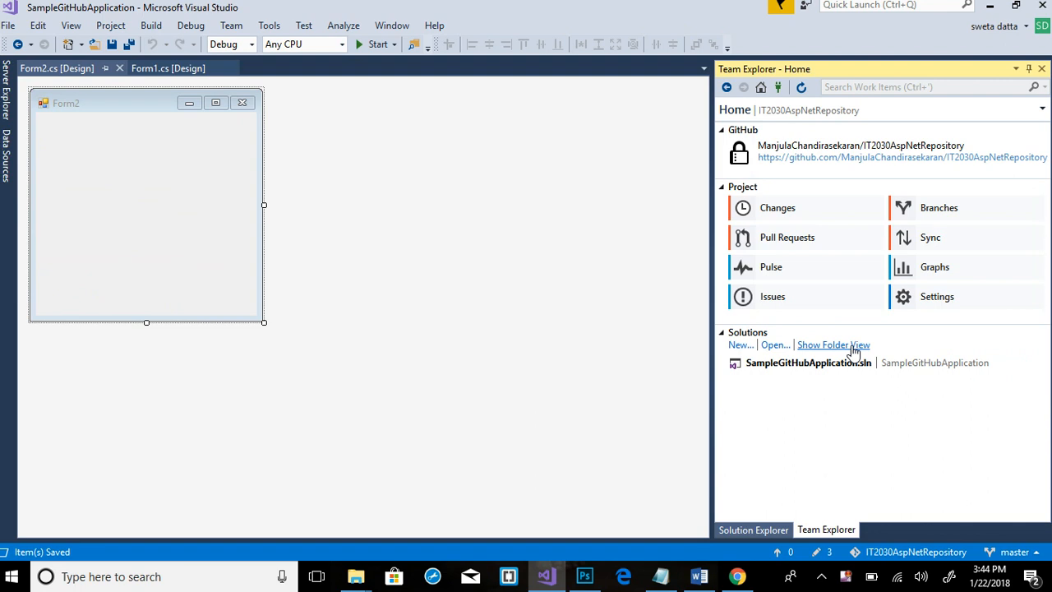
{"action": "left_click", "coordinate": [777, 218]}
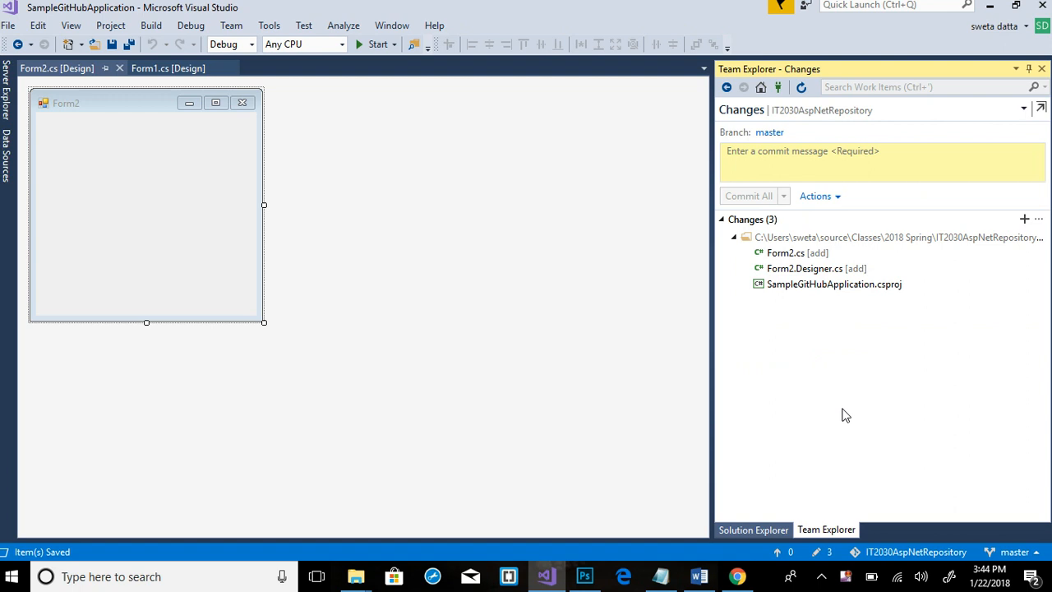
{"action": "left_click", "coordinate": [828, 170]}
{"action": "type", "text": "Ad"}
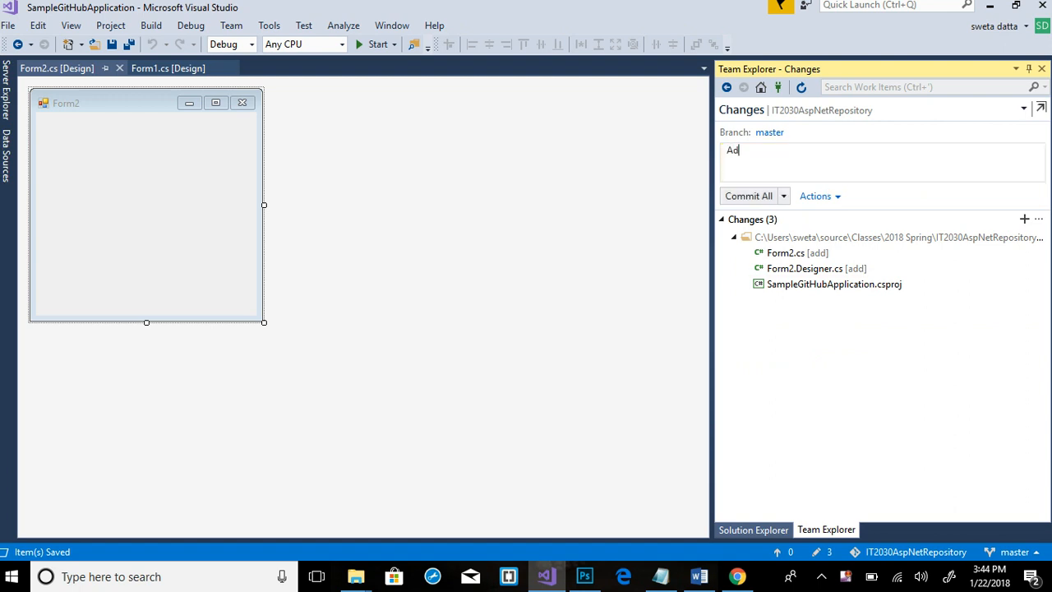
{"action": "type", "text": "ded Form2"}
{"action": "left_click", "coordinate": [784, 196]}
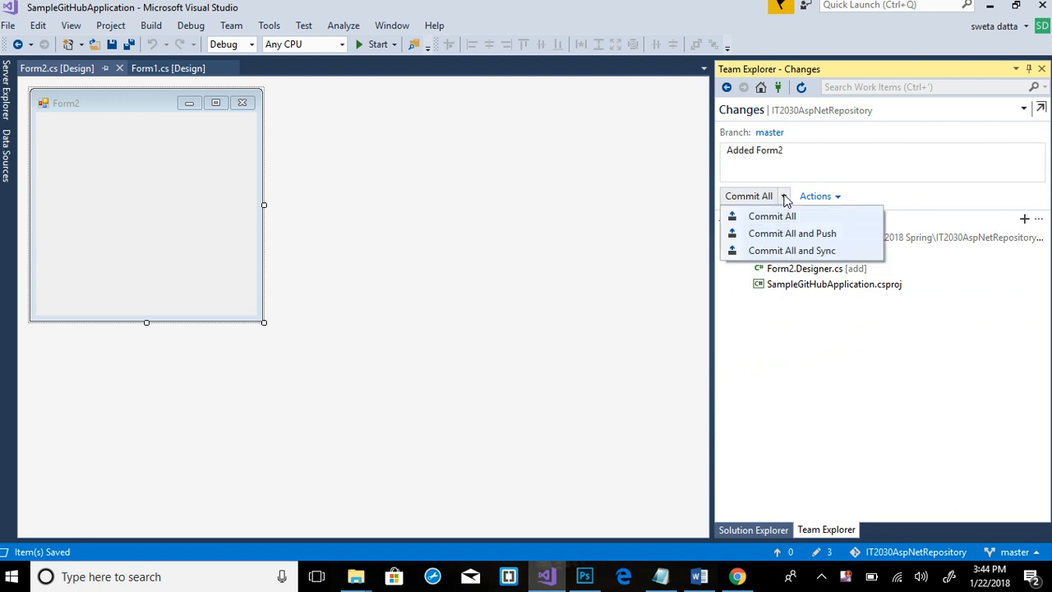
{"action": "left_click", "coordinate": [796, 234]}
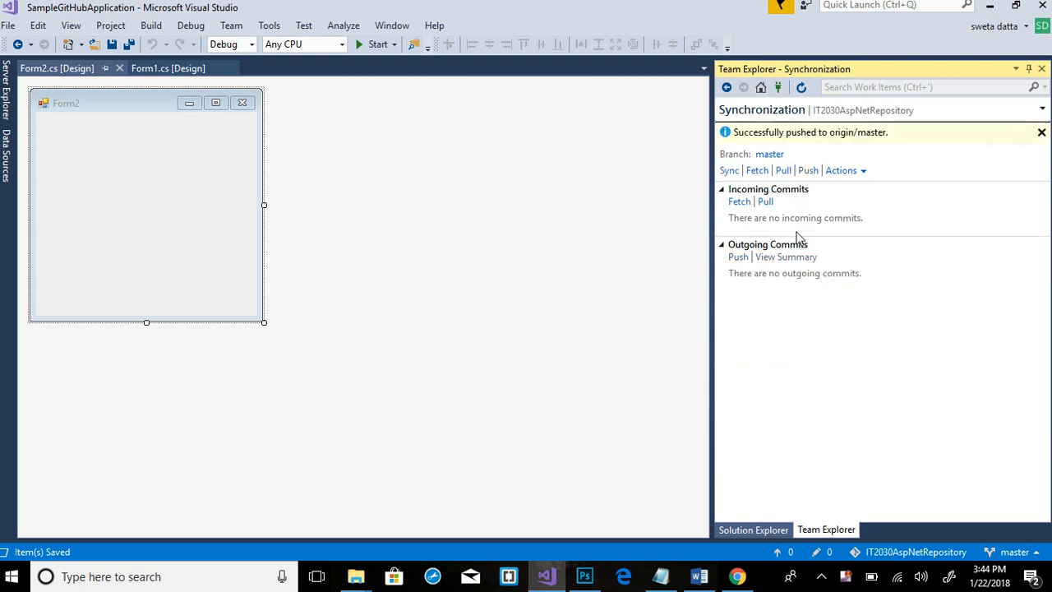
Reload the GitHub repository page and open its list of 3 commits
{"action": "left_click", "coordinate": [738, 577]}
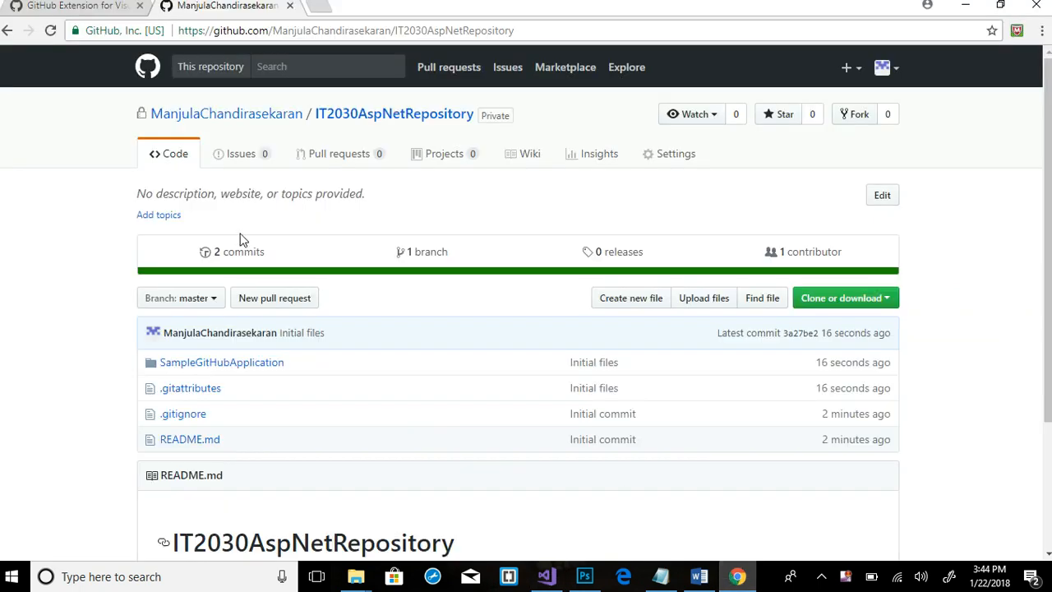
{"action": "left_click", "coordinate": [50, 33]}
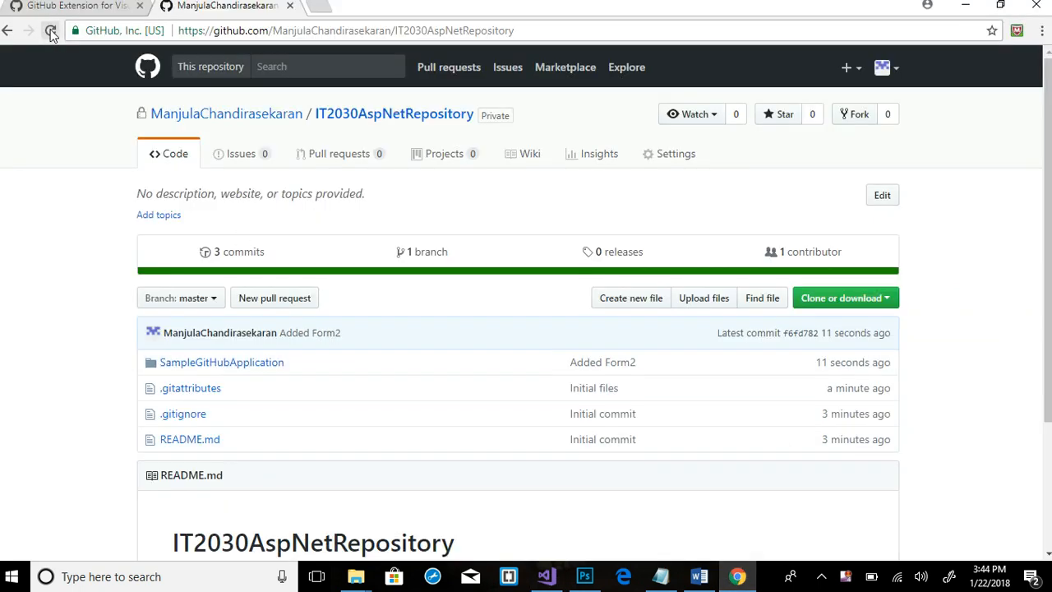
{"action": "left_click", "coordinate": [229, 260]}
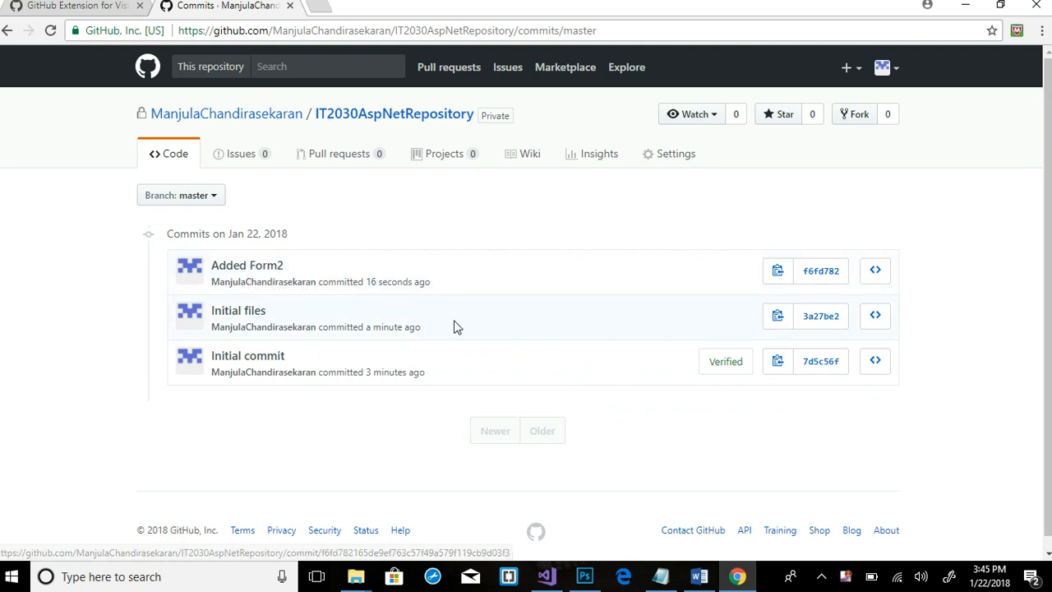
Inspect the Initial files commit and its hash, then return to the repository's main page
{"action": "left_click", "coordinate": [822, 317]}
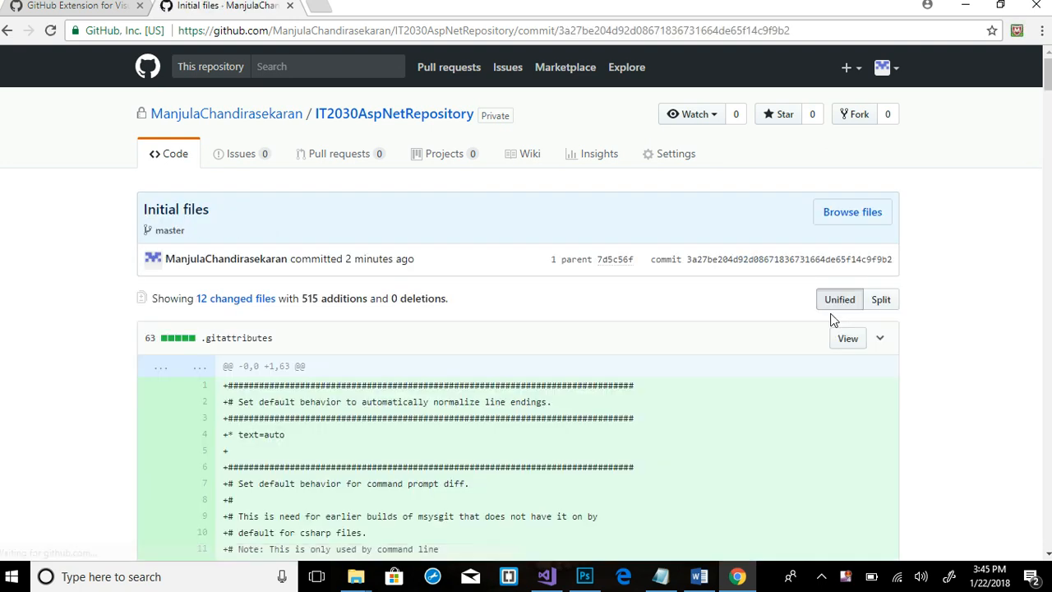
{"action": "left_click_drag", "start_coordinate": [687, 259], "coordinate": [895, 263]}
{"action": "left_click", "coordinate": [938, 277]}
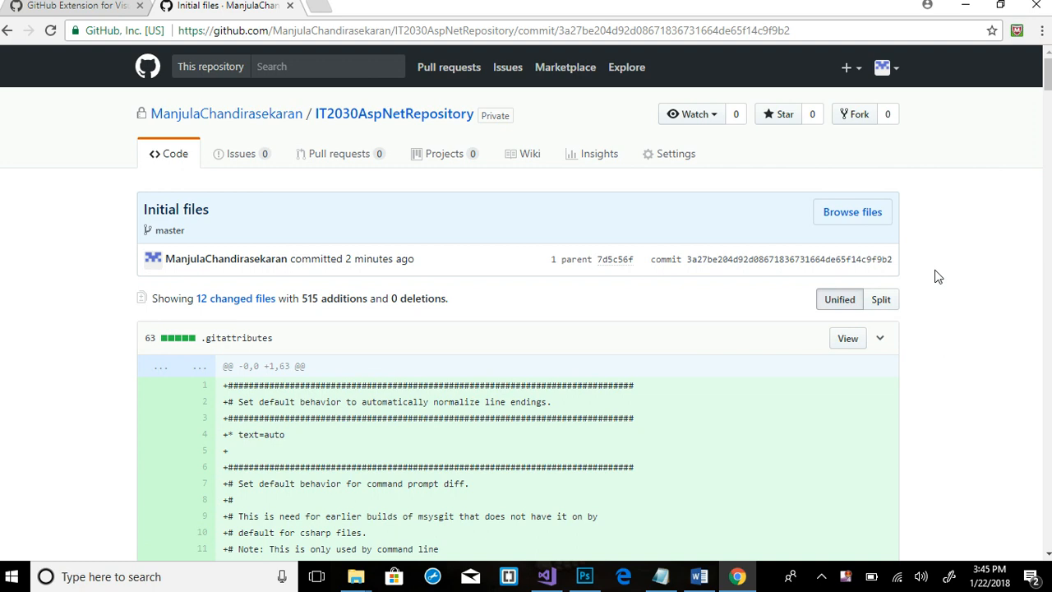
{"action": "left_click", "coordinate": [368, 117]}
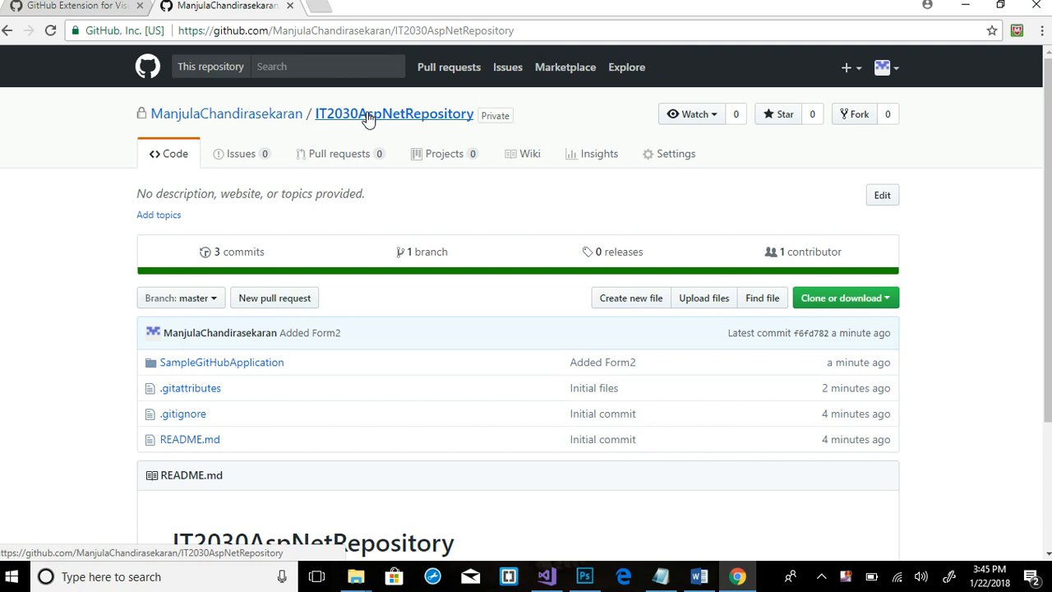
Under Settings > Collaborators, try adding your own GitHub username; GitHub refuses the repository owner
{"action": "left_click", "coordinate": [666, 161]}
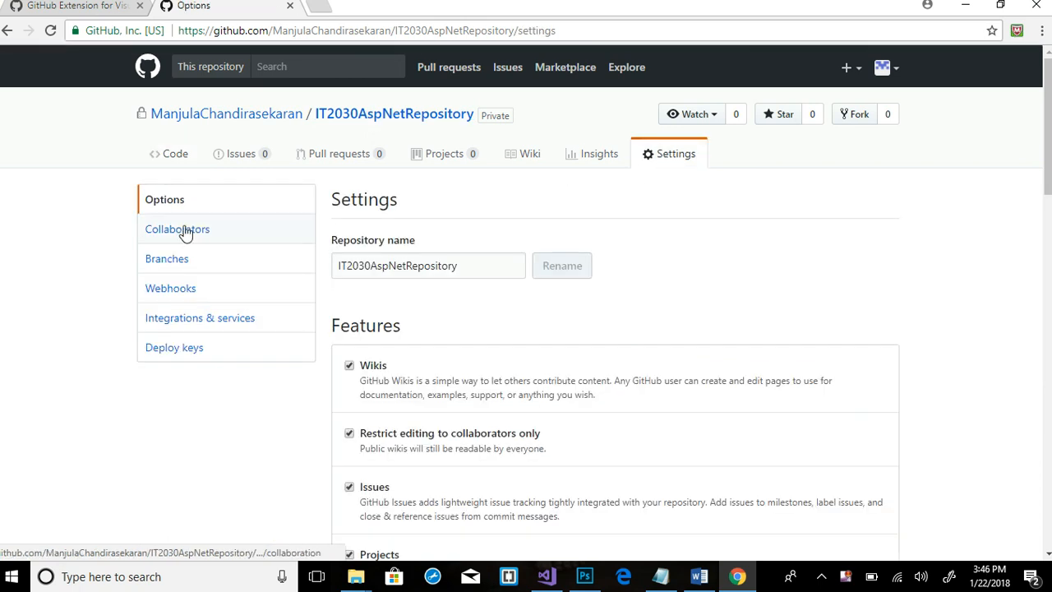
{"action": "left_click", "coordinate": [186, 231]}
{"action": "left_click", "coordinate": [483, 356]}
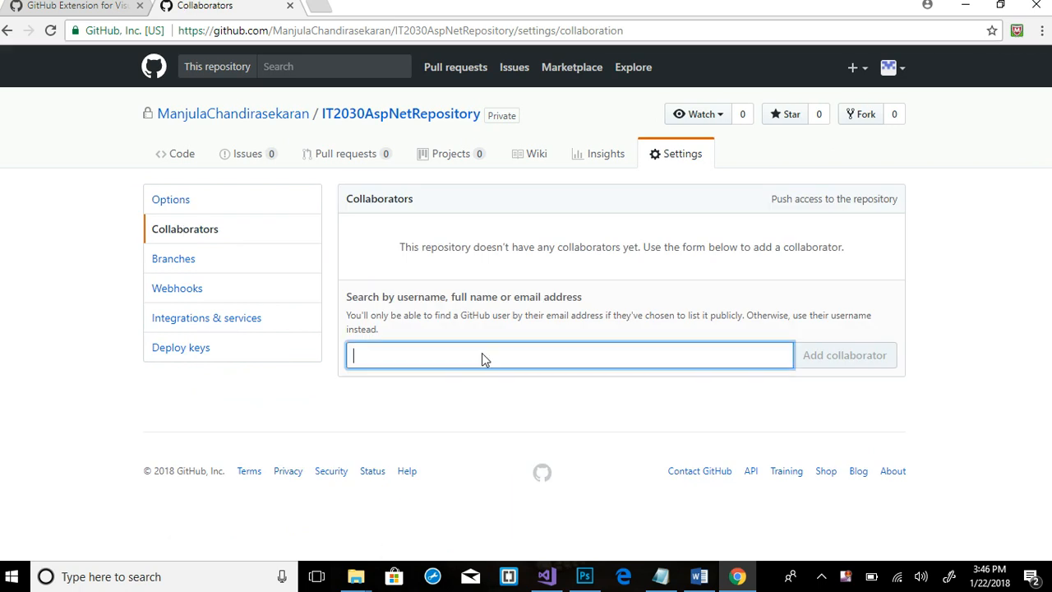
{"action": "key", "text": "ctrl+a"}
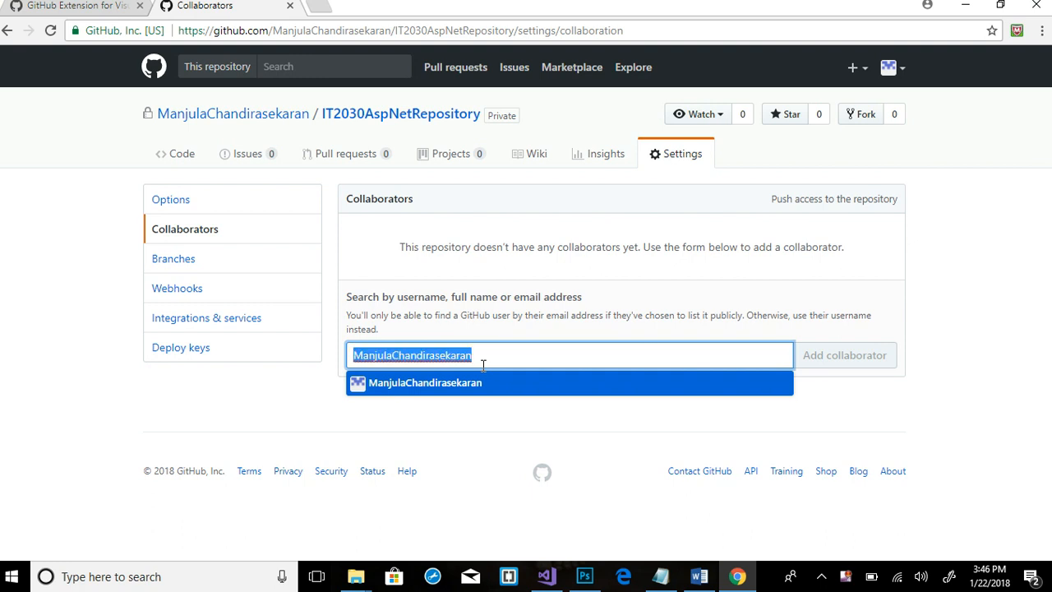
{"action": "left_click", "coordinate": [505, 356]}
{"action": "key", "text": "Return"}
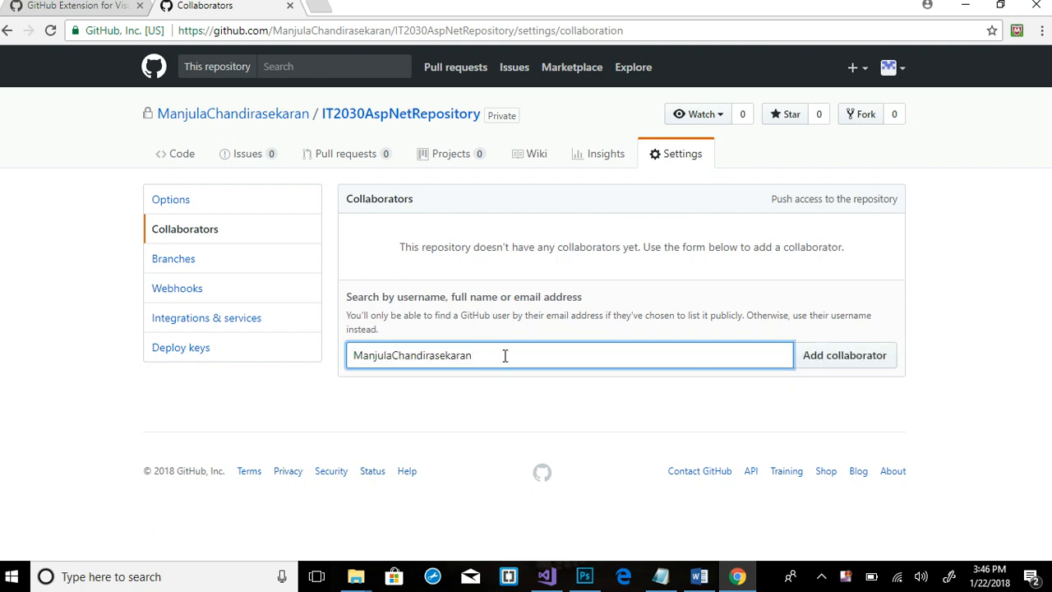
{"action": "left_click", "coordinate": [872, 362]}
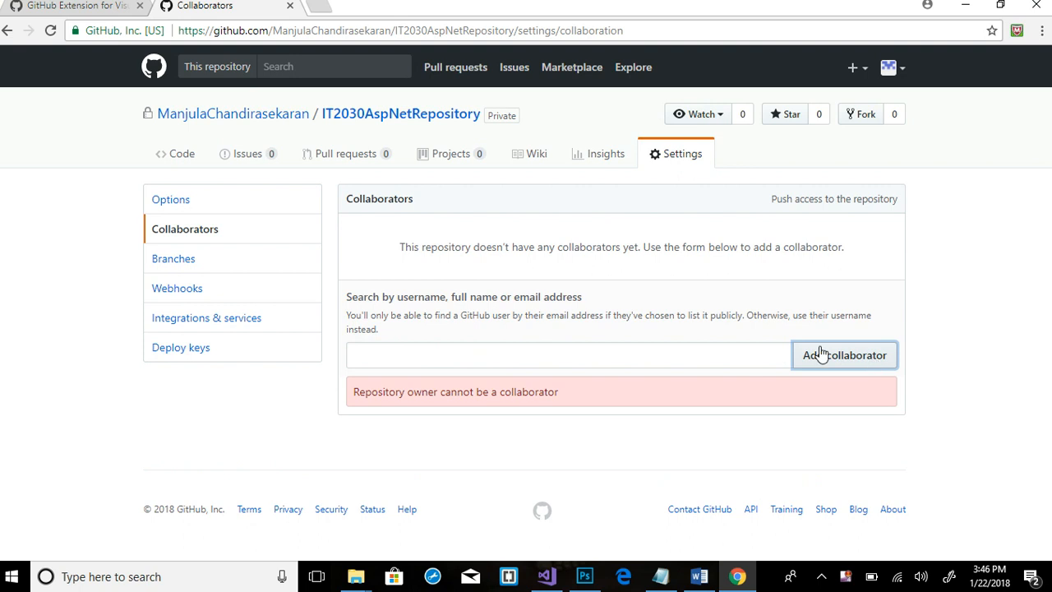
{"action": "left_click", "coordinate": [570, 359]}
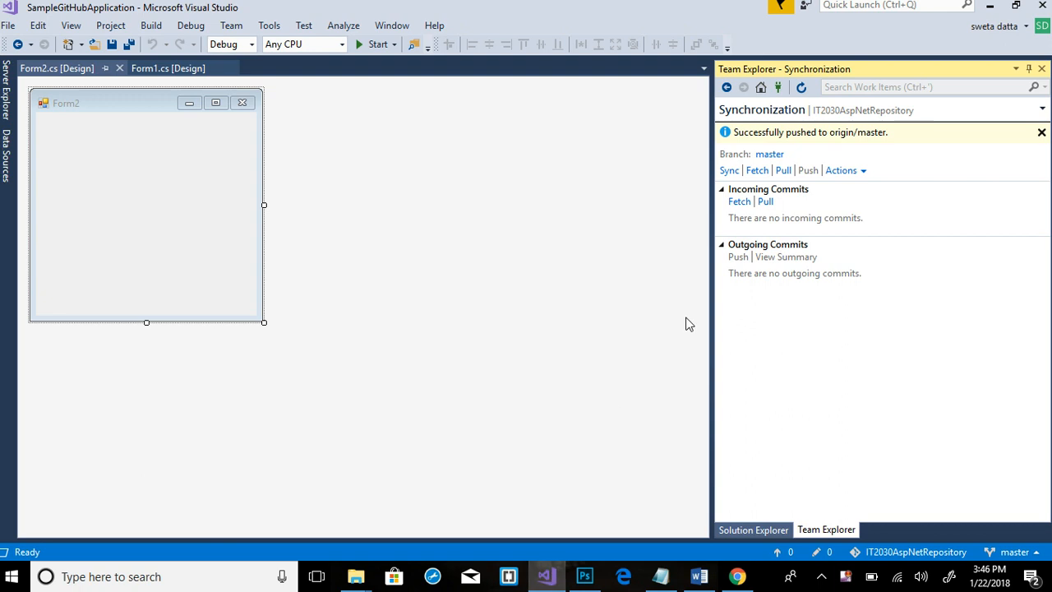
View branch history and open the 'Added Form2' commit details listing Form2.cs, Form2.Designer.cs and the .csproj
{"action": "left_click", "coordinate": [859, 178]}
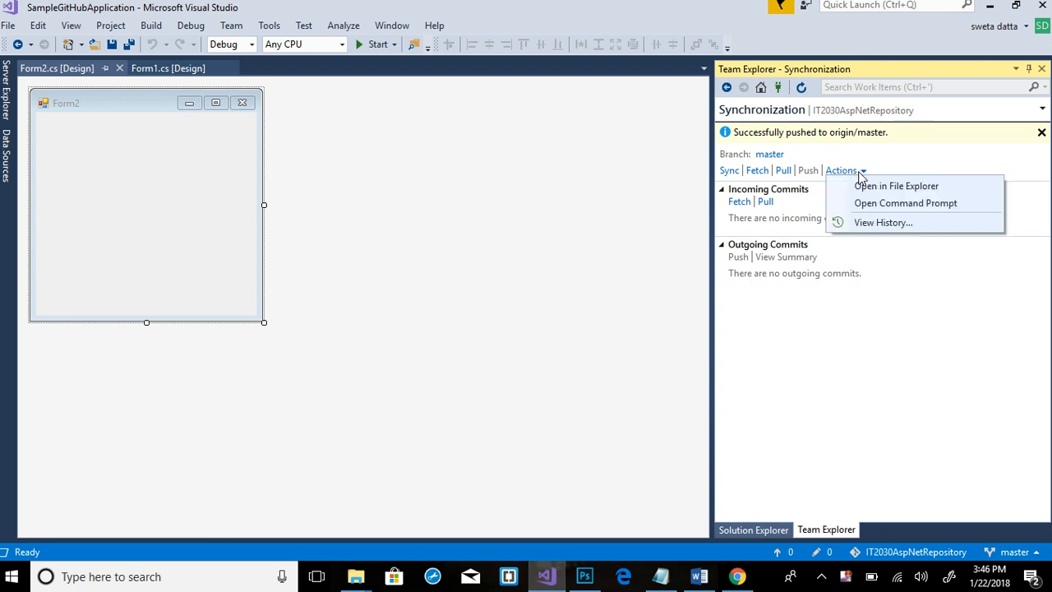
{"action": "left_click", "coordinate": [876, 223]}
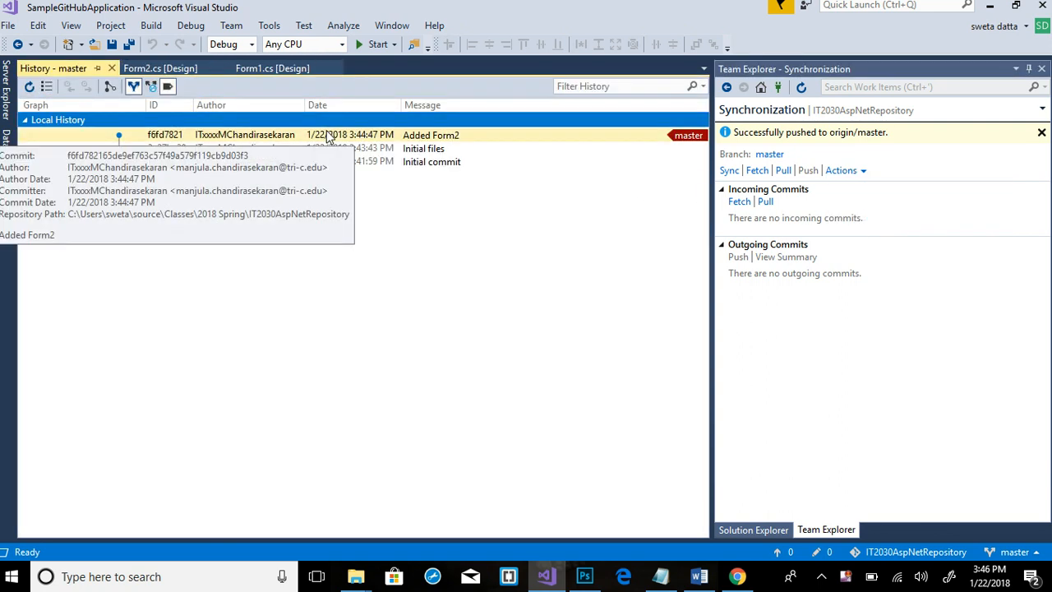
{"action": "left_click", "coordinate": [327, 136]}
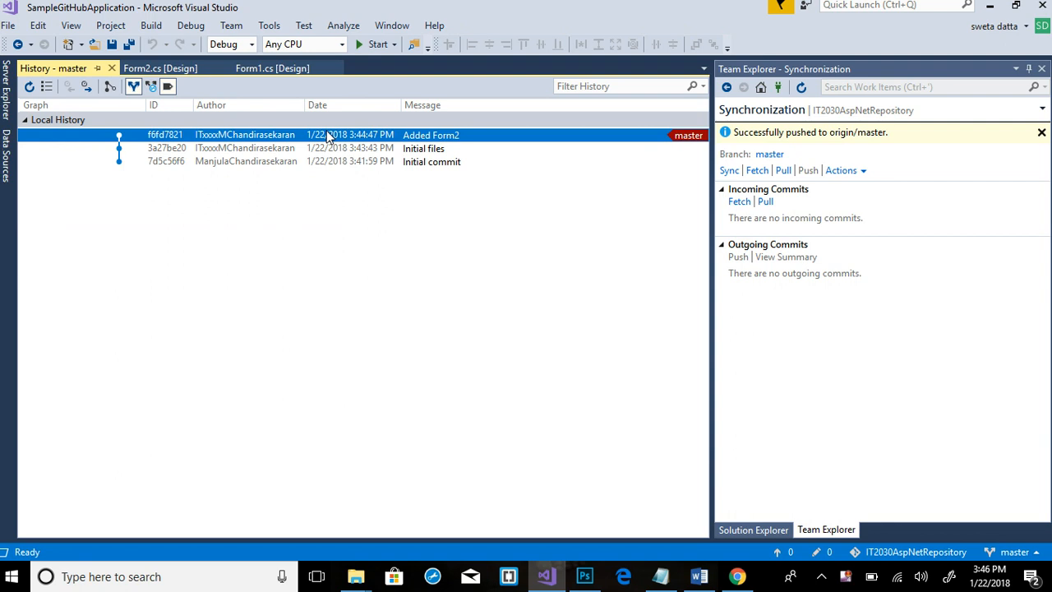
{"action": "left_click", "coordinate": [167, 148]}
{"action": "left_click", "coordinate": [167, 134]}
{"action": "left_click", "coordinate": [169, 148]}
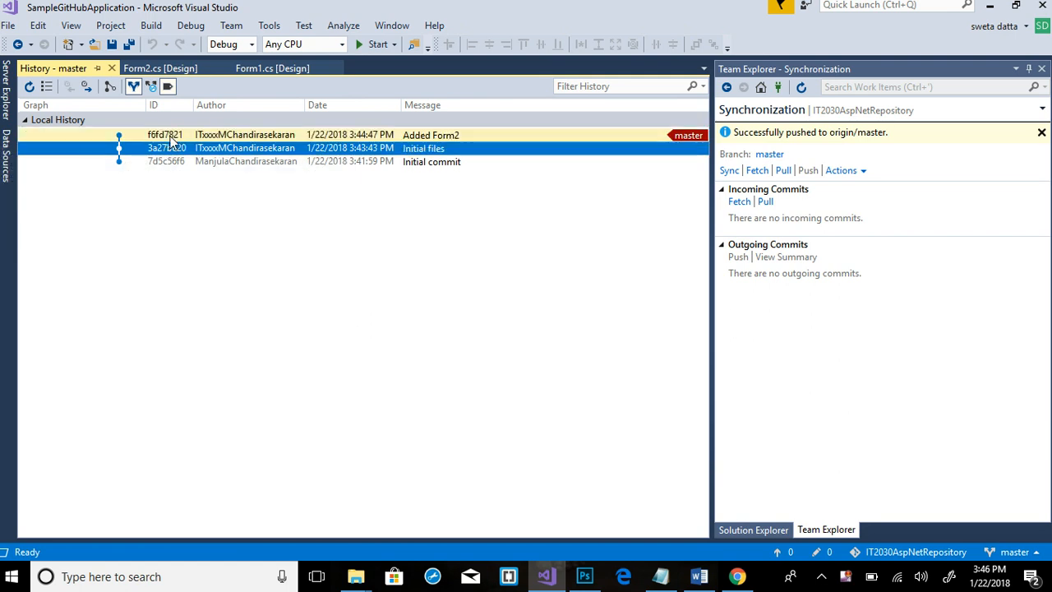
{"action": "left_click", "coordinate": [171, 137]}
{"action": "double_click", "coordinate": [170, 141]}
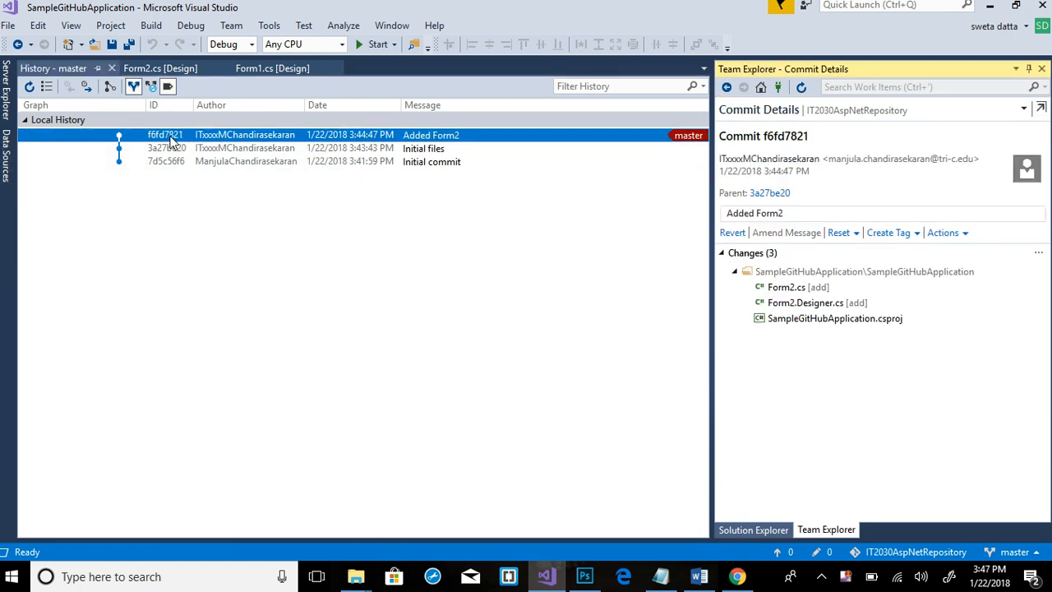